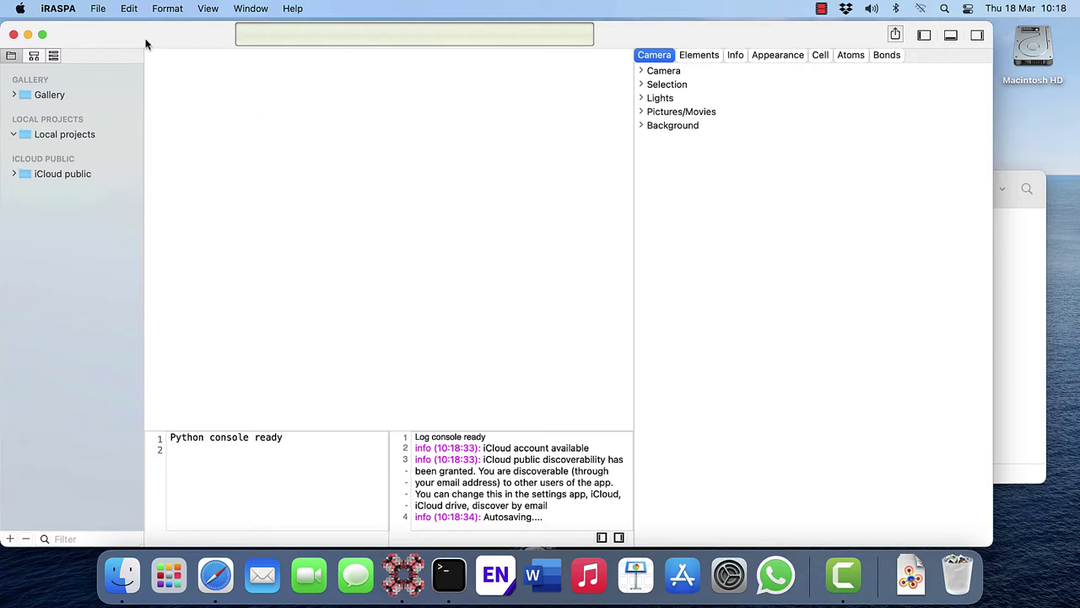
- Import the IRMOF-1, IRMOF-10, IRMOF-16 and MIL-101 CIF files, each as its own project
left_click(101, 10)
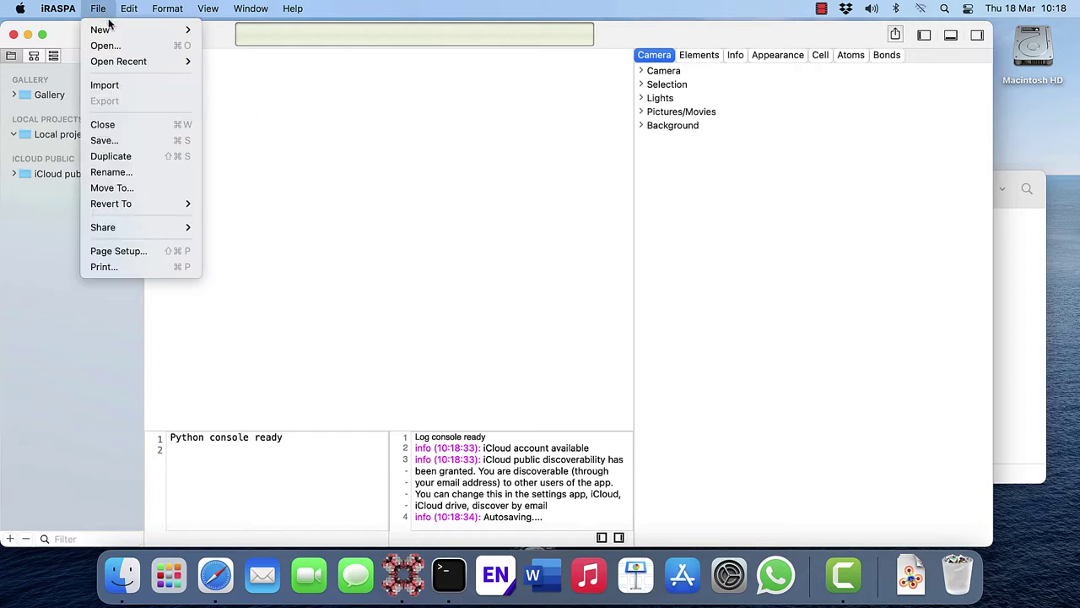
left_click(155, 85)
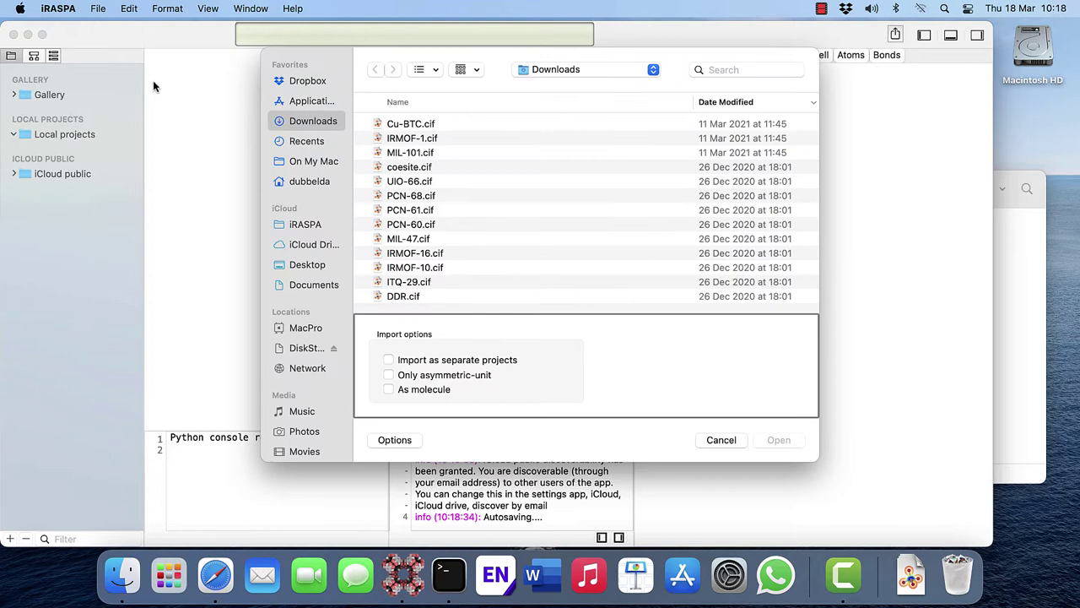
left_click(477, 138)
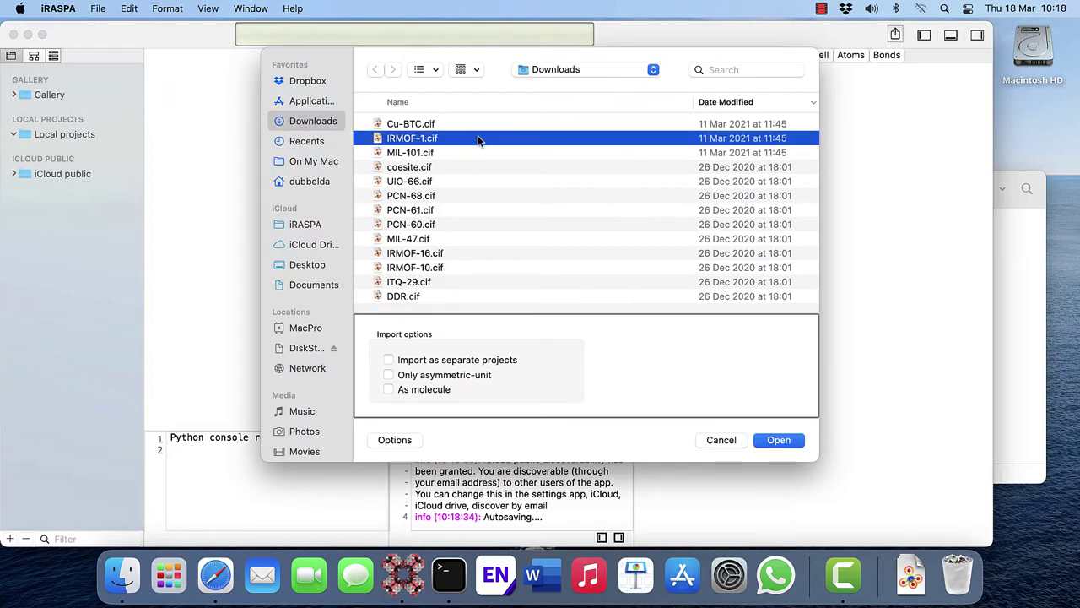
left_click(469, 269, "super")
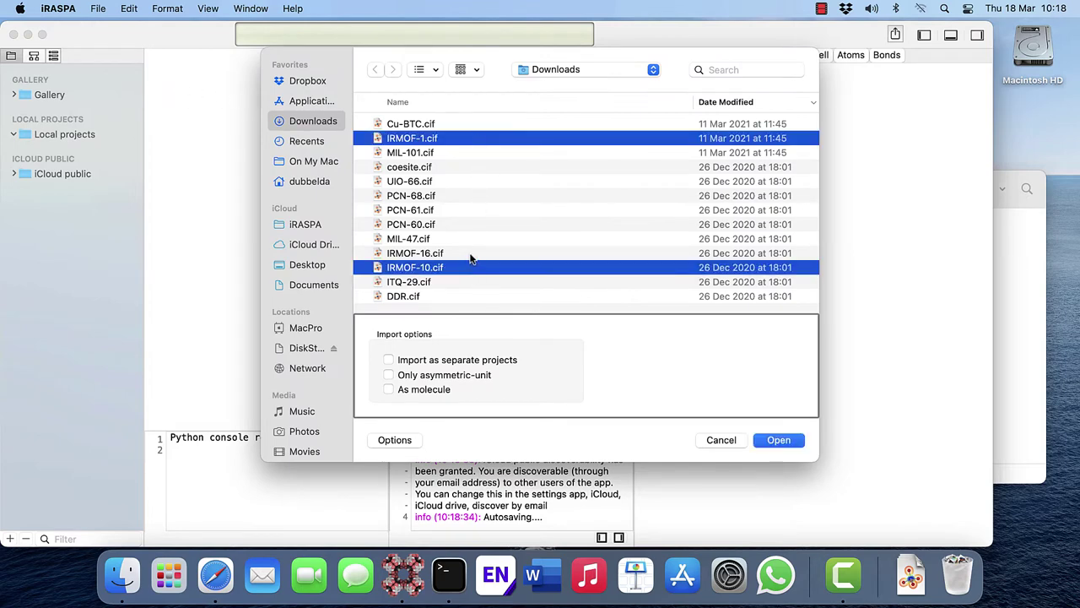
left_click(471, 253, "super")
left_click(470, 152, "super")
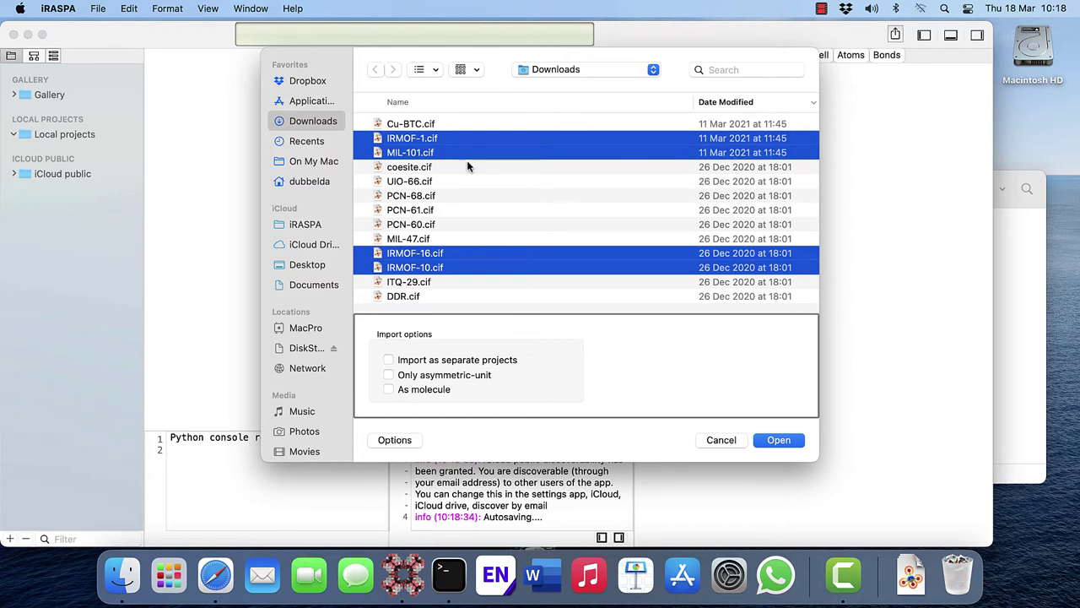
left_click(388, 359)
left_click(779, 440)
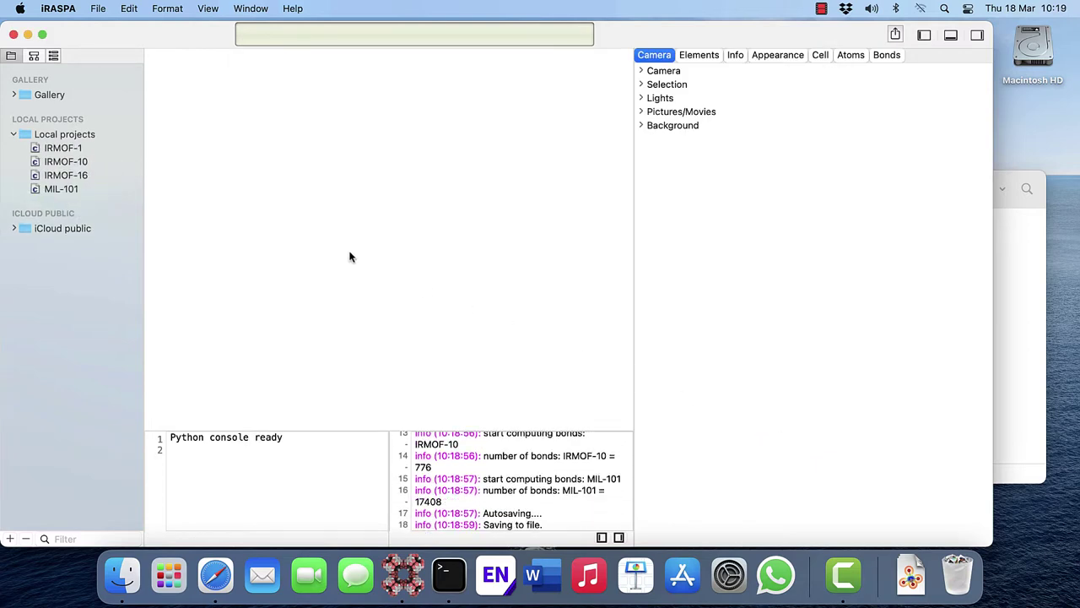
- Set MIL-101's atom representation style to Fancy, then zoom out and orbit to an oblique view
left_click(123, 191)
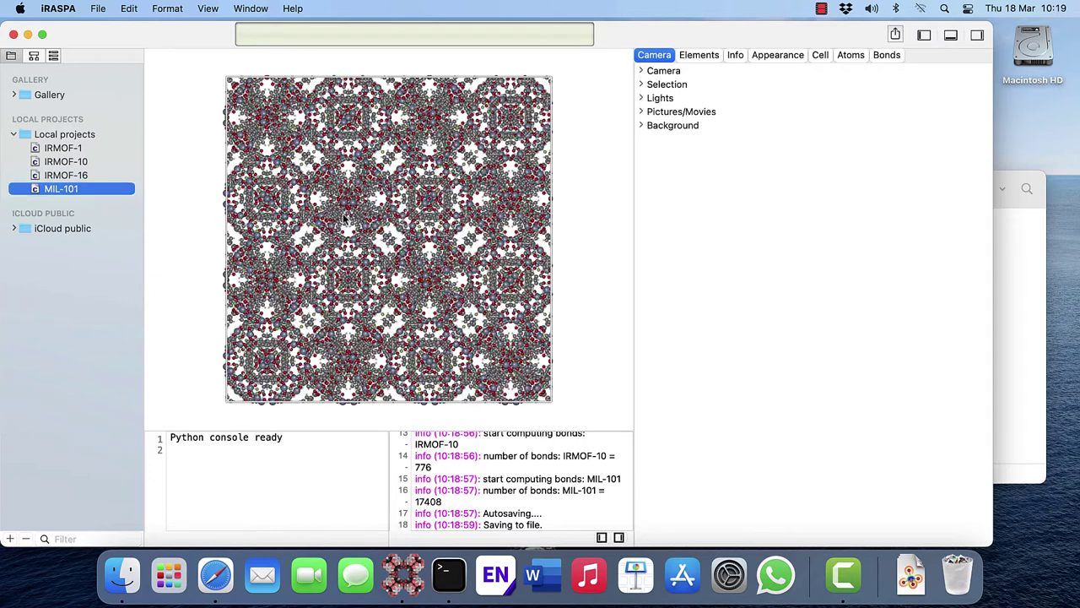
left_click(780, 55)
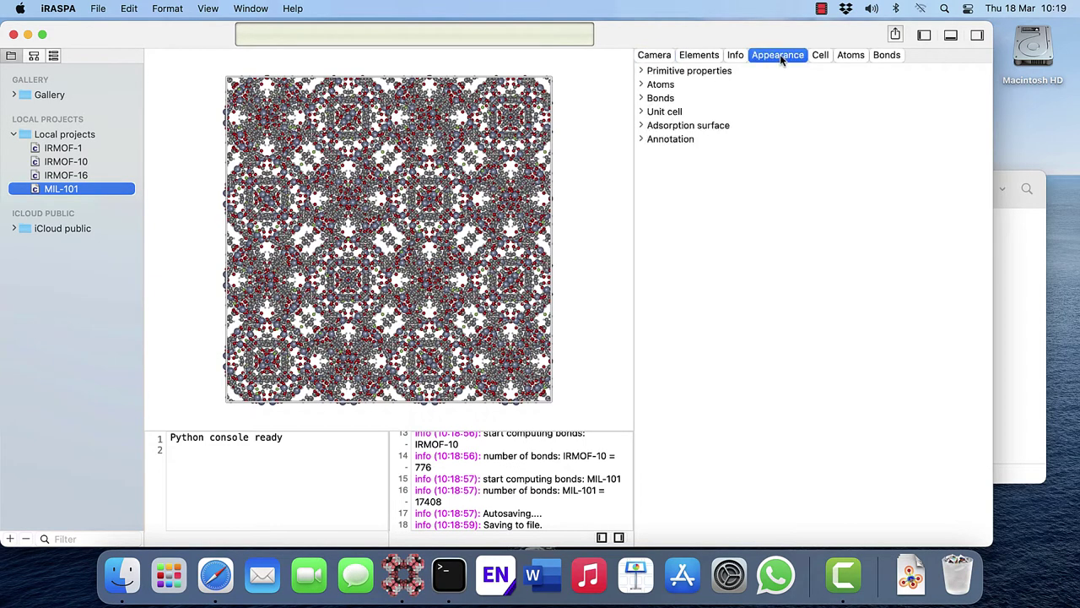
left_click(639, 85)
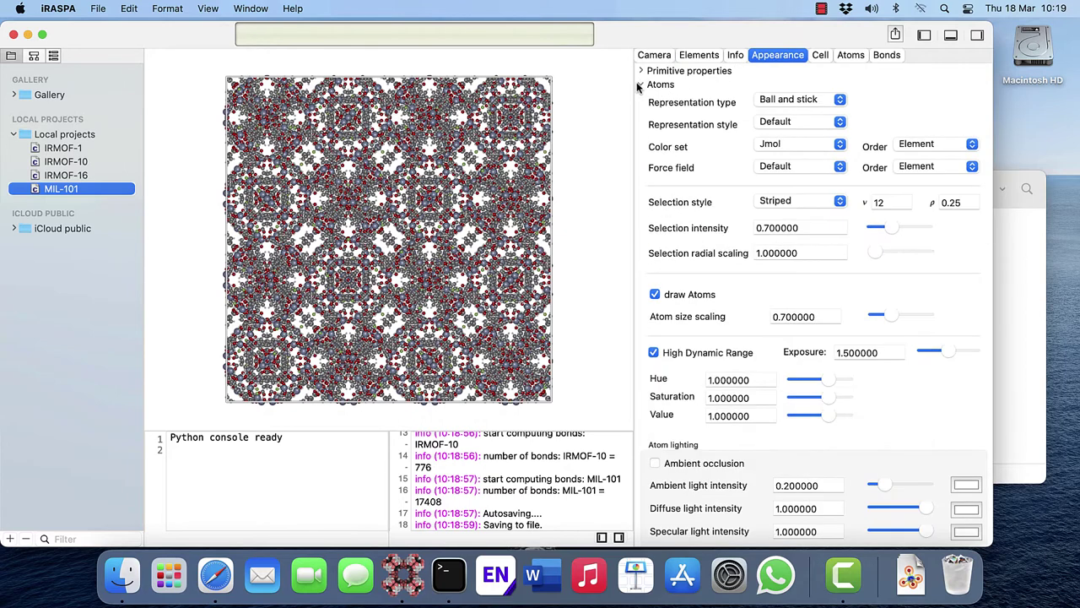
left_click(809, 124)
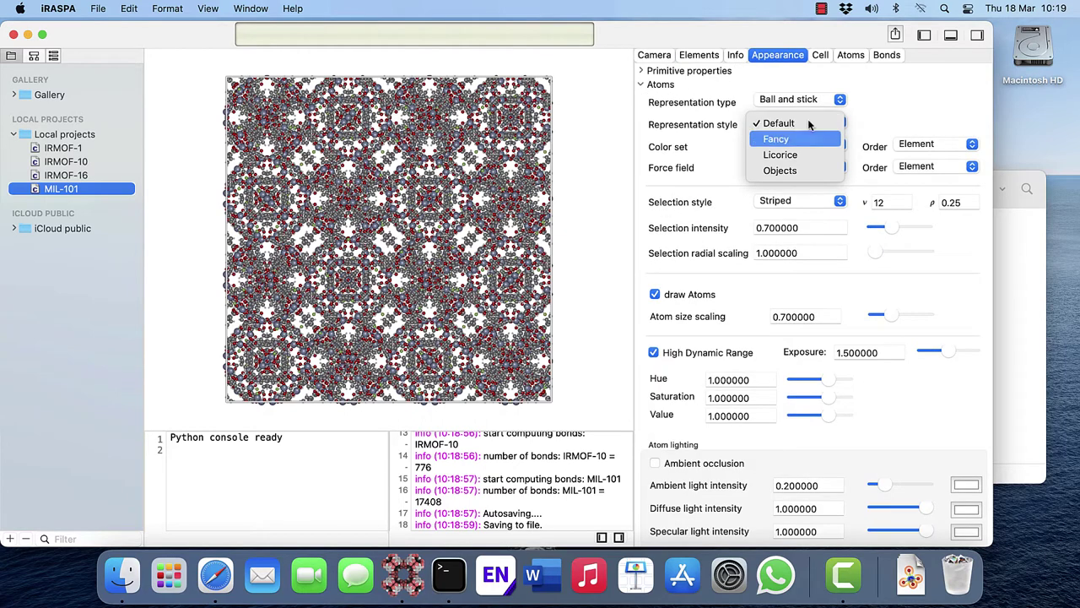
left_click(818, 139)
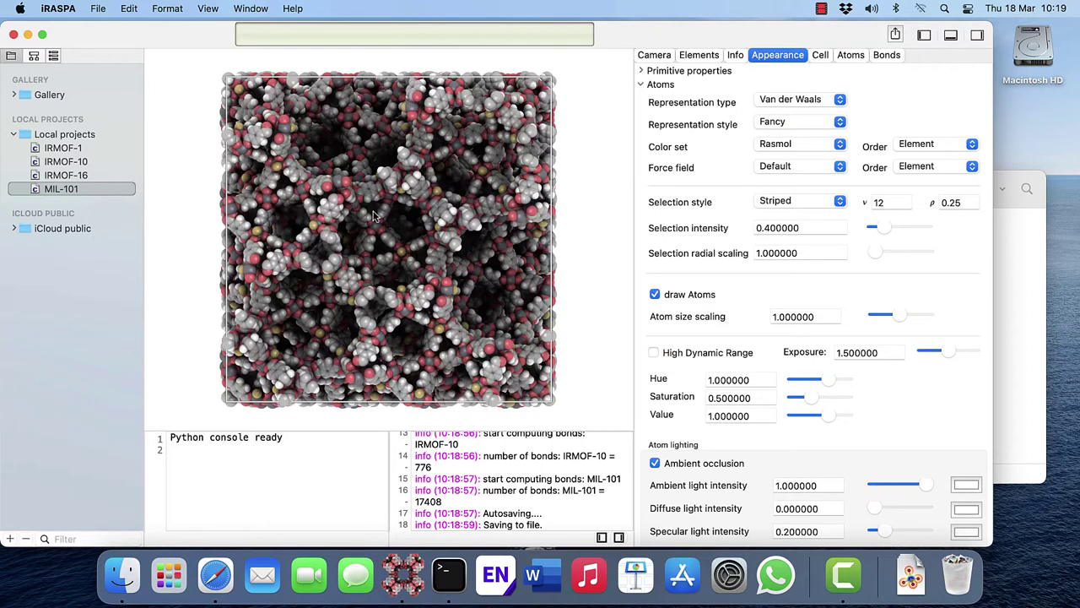
scroll(374, 216, "down", 5)
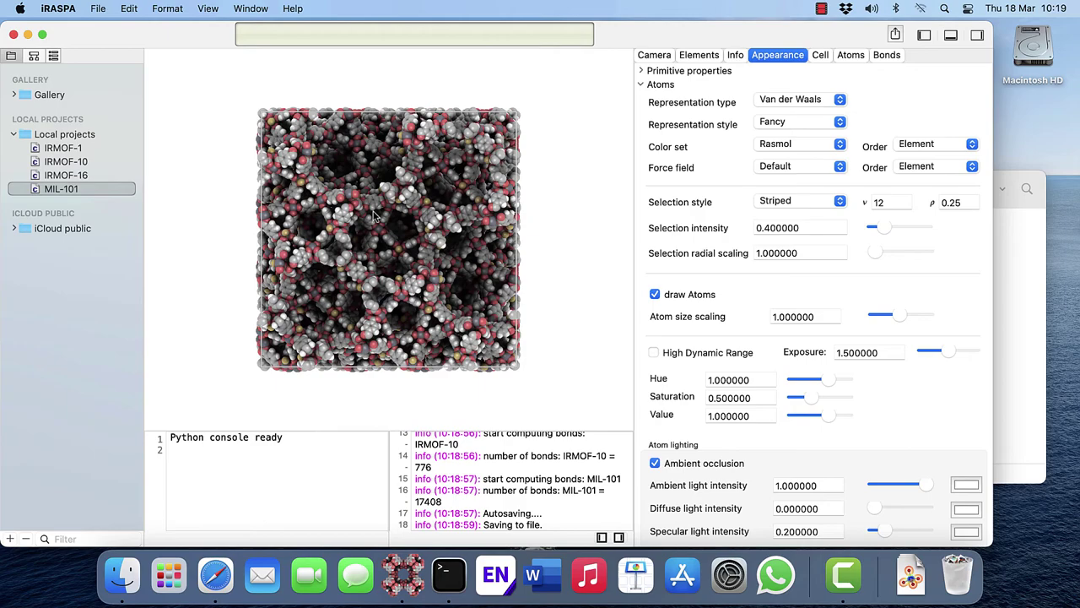
mouse_move(374, 216)
left_mouse_down()
mouse_move(270, 245)
mouse_move(363, 229)
mouse_move(297, 251)
left_mouse_up()
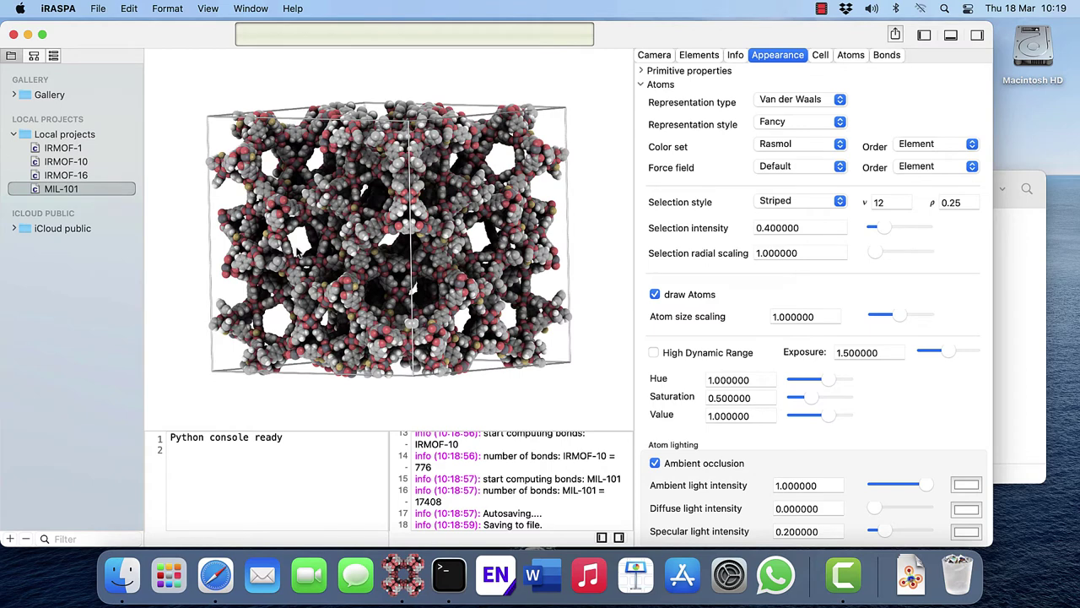
- Save the iRASPA document as 'MOFs' in the iCloud Desktop folder
left_click(96, 10)
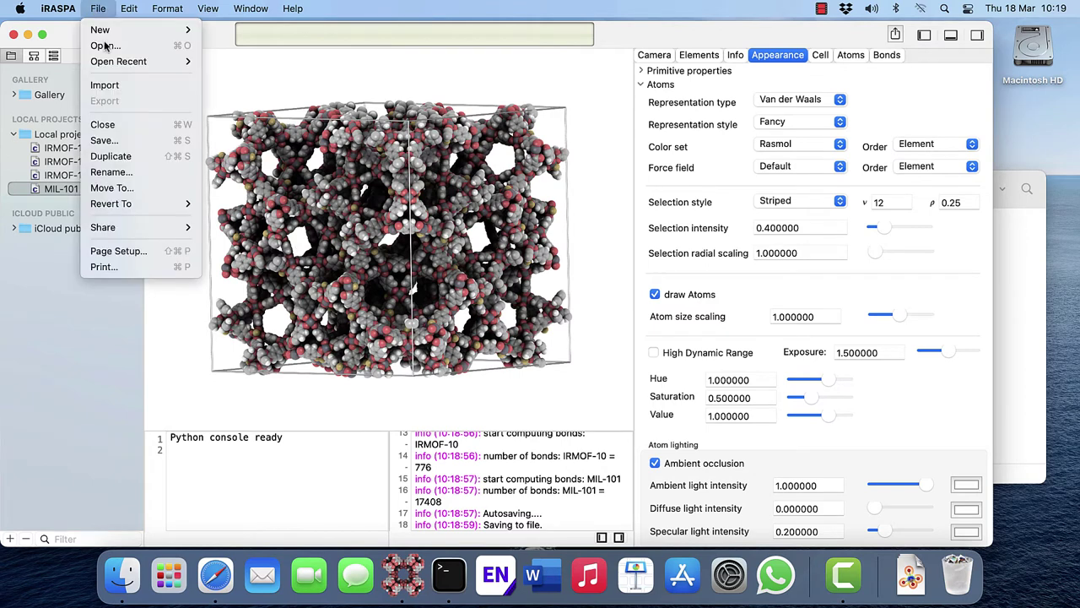
left_click(140, 142)
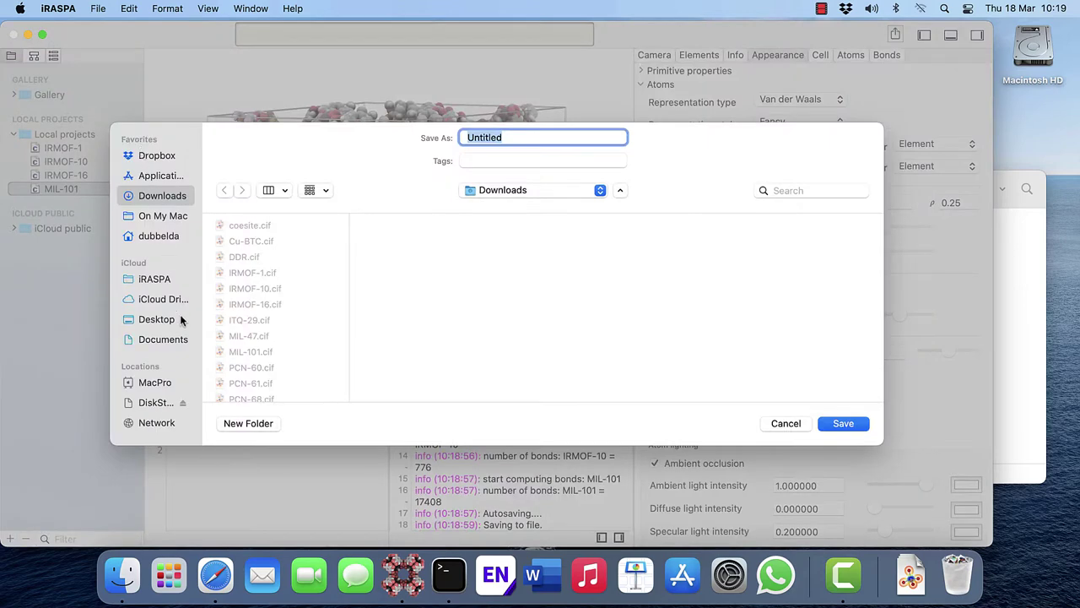
left_click(182, 320)
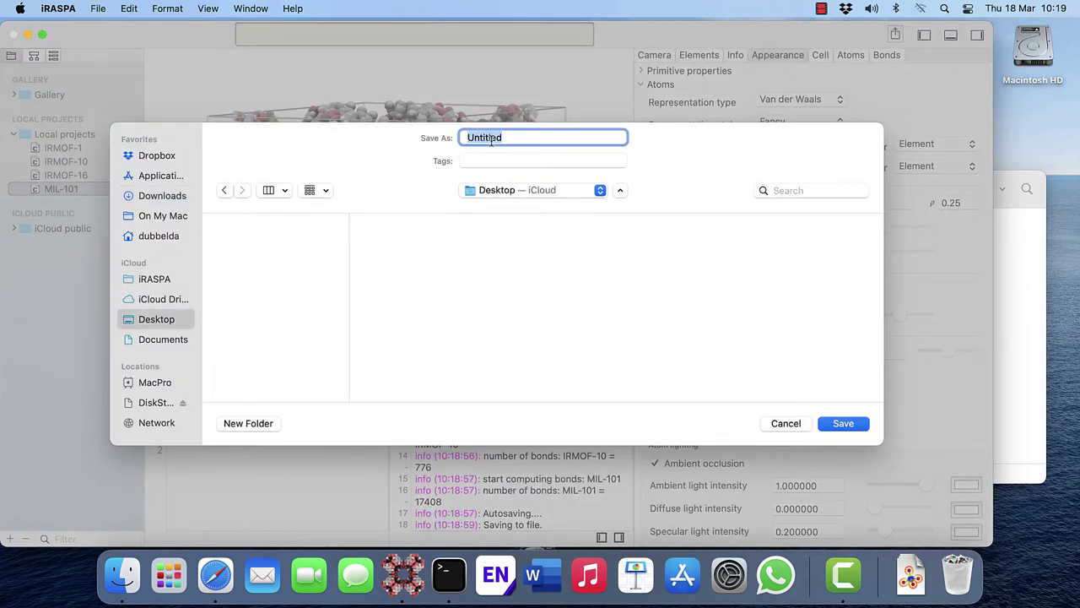
type("MOFs")
left_click(867, 423)
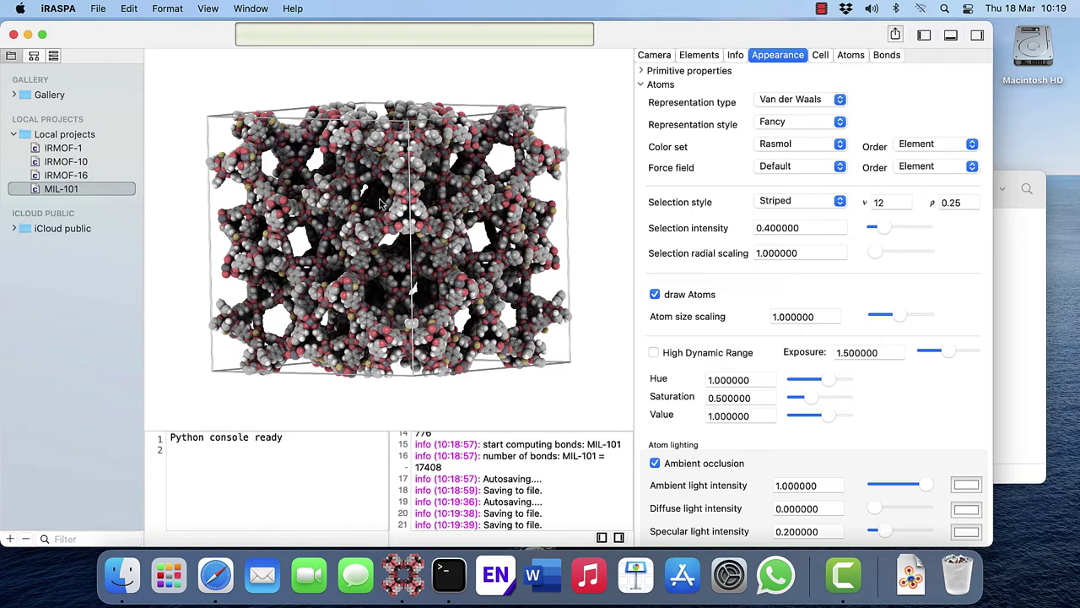
- Close the iRASPA window and inspect the MOFs file in its Get Info window
left_click(14, 36)
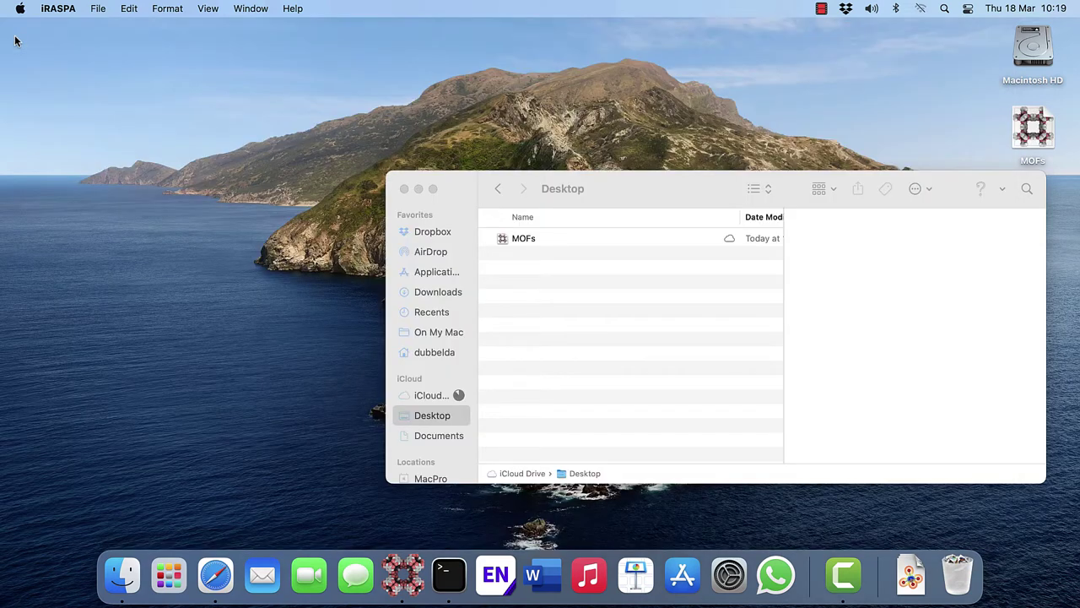
left_click(580, 239)
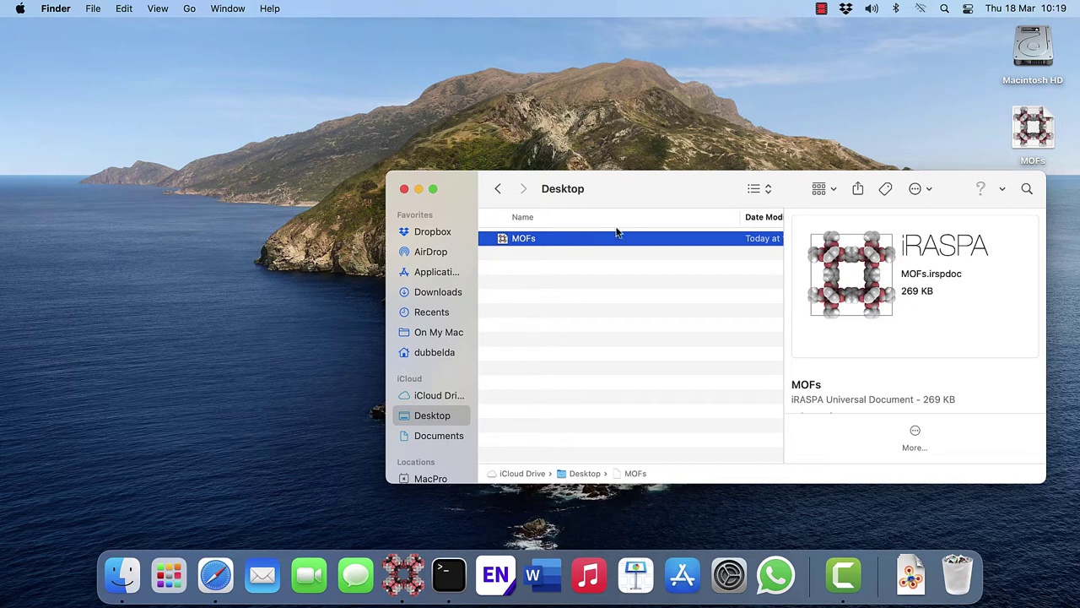
right_click(1024, 132)
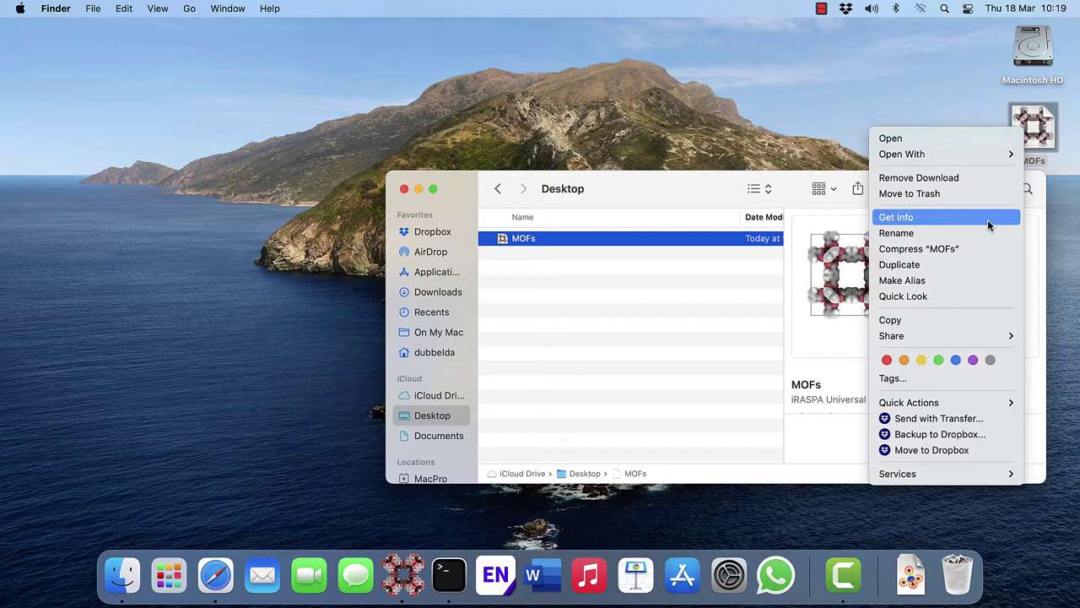
left_click(988, 219)
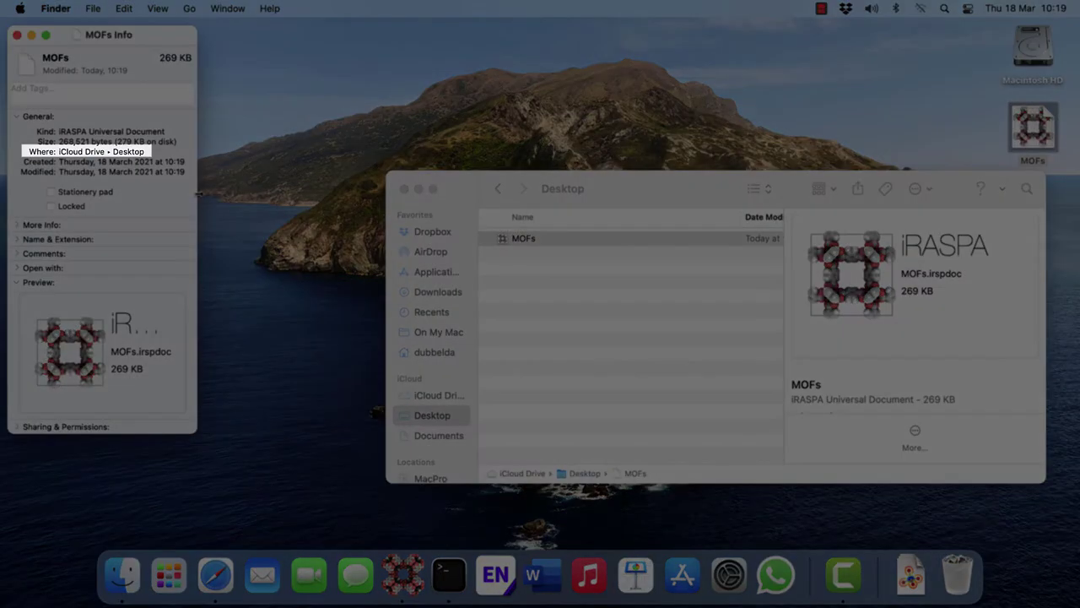
left_click_drag(198, 193, 251, 191)
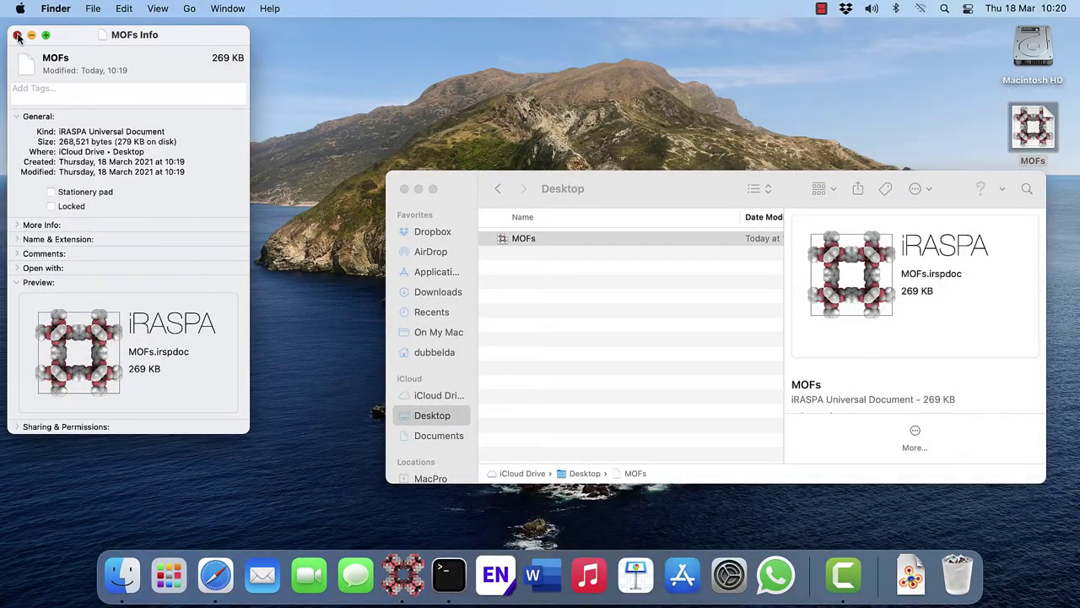
left_click(18, 36)
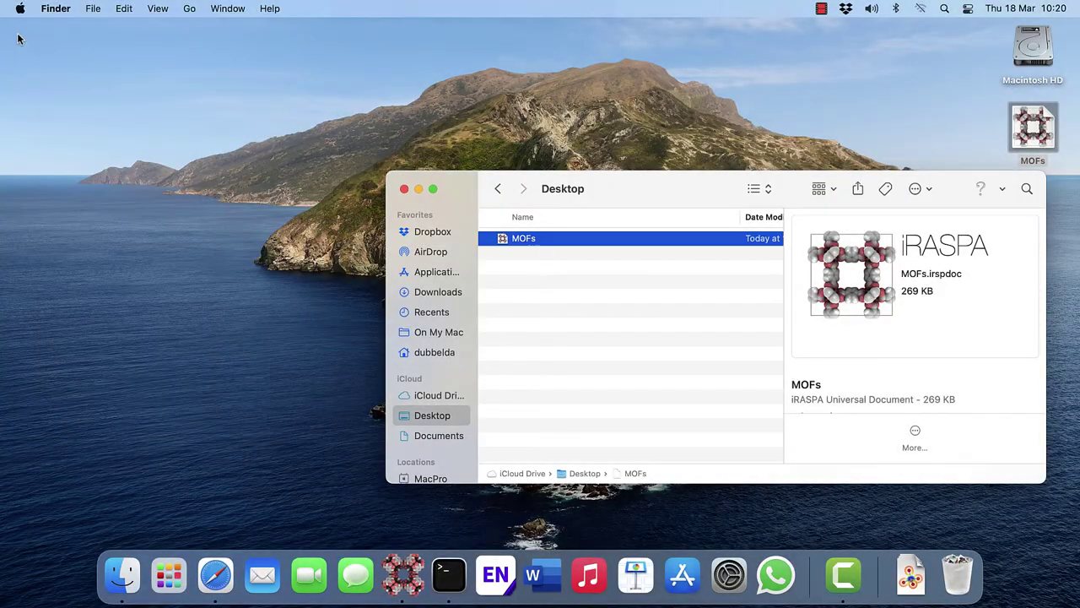
- Drag the MOFs file from the Desktop into the iCloud Drive iRASPA folder
left_click(448, 395)
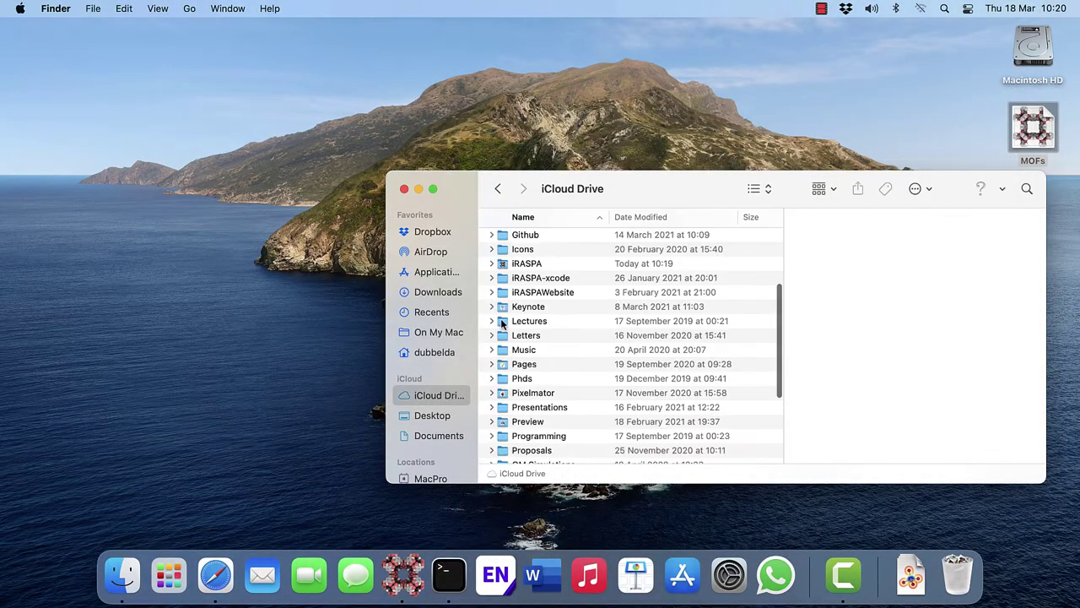
double_click(548, 264)
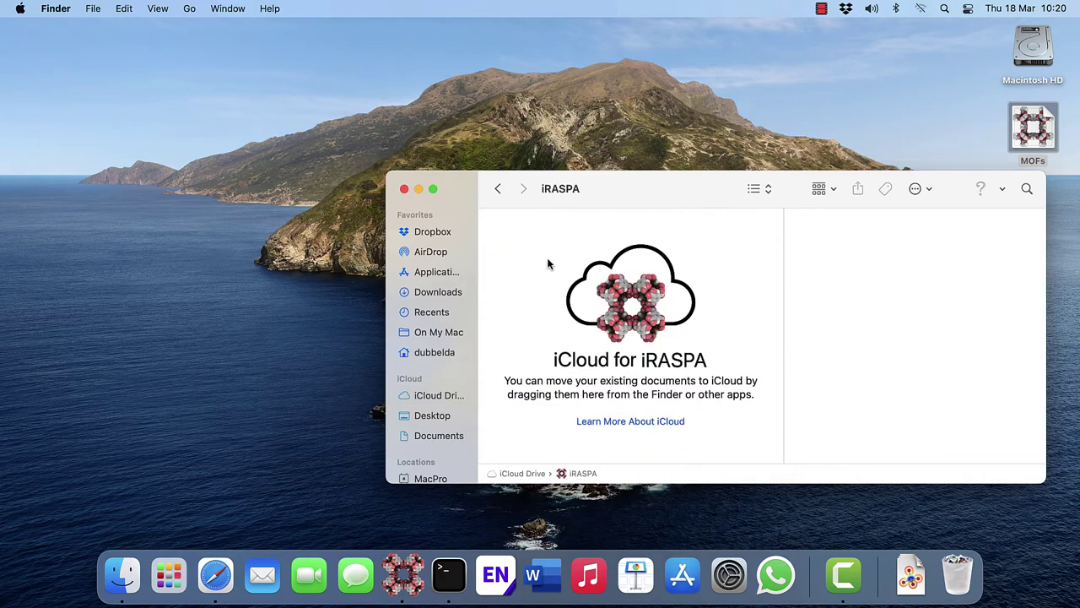
mouse_move(1043, 129)
left_mouse_down()
mouse_move(672, 237)
mouse_move(544, 233)
left_mouse_up()
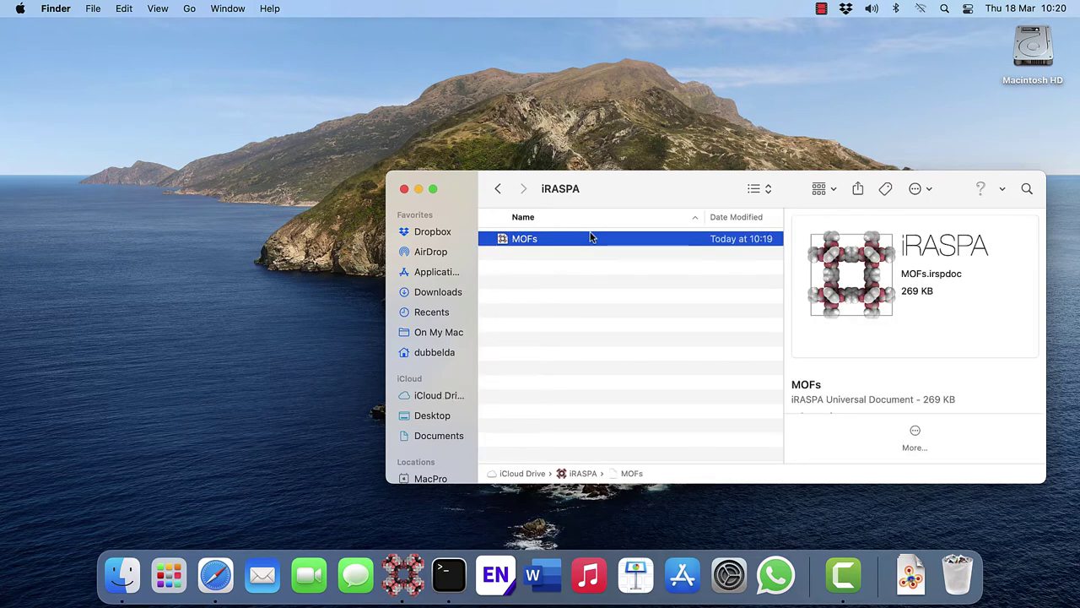
- Reopen MOFs via File > Open Recent and select the MIL-101 project
left_click(402, 574)
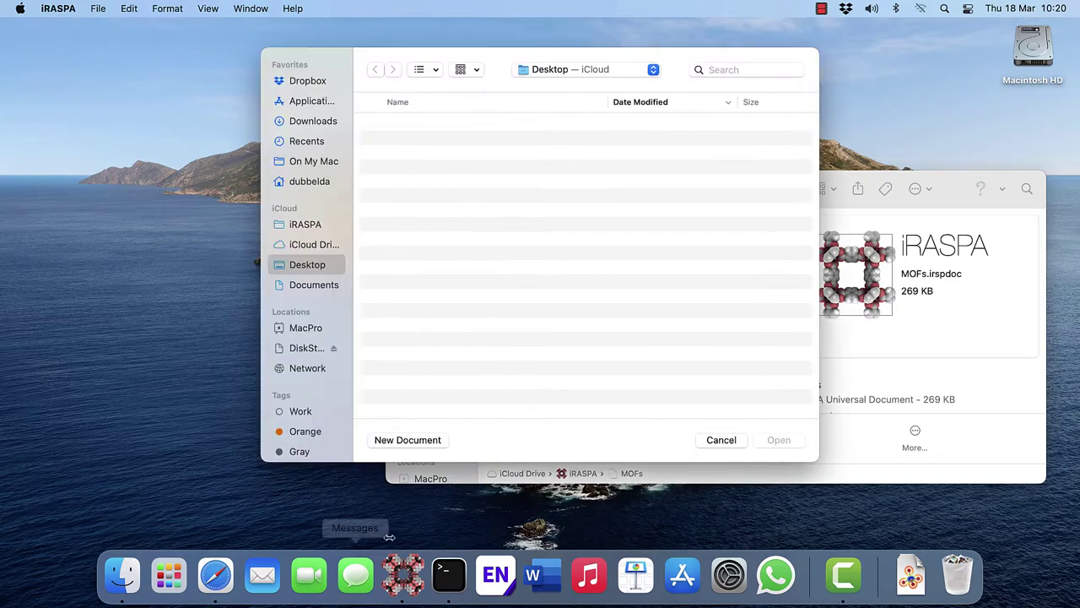
left_click(99, 10)
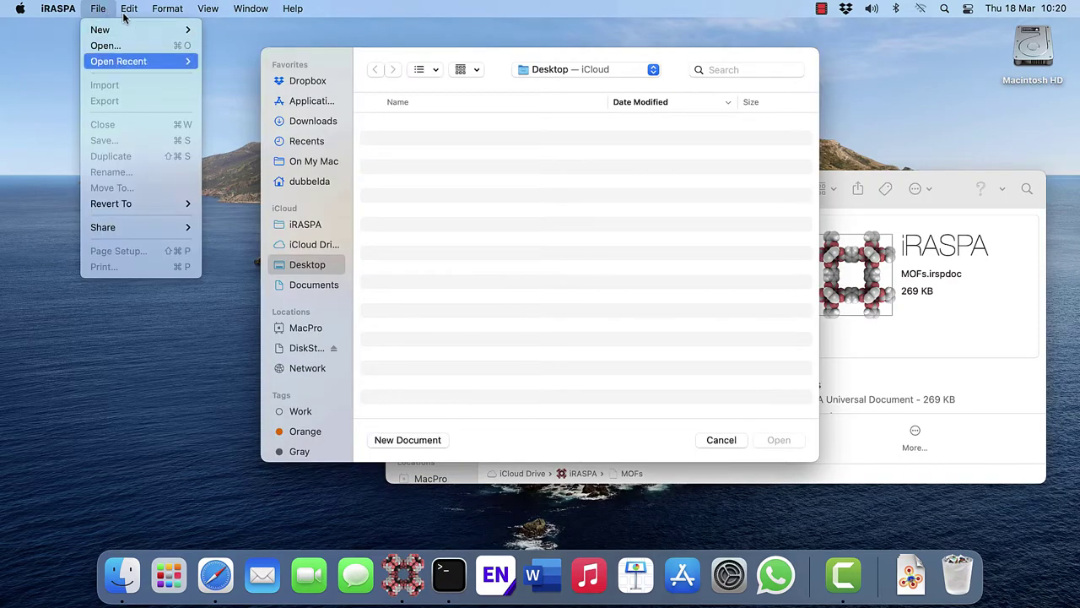
mouse_move(118, 62)
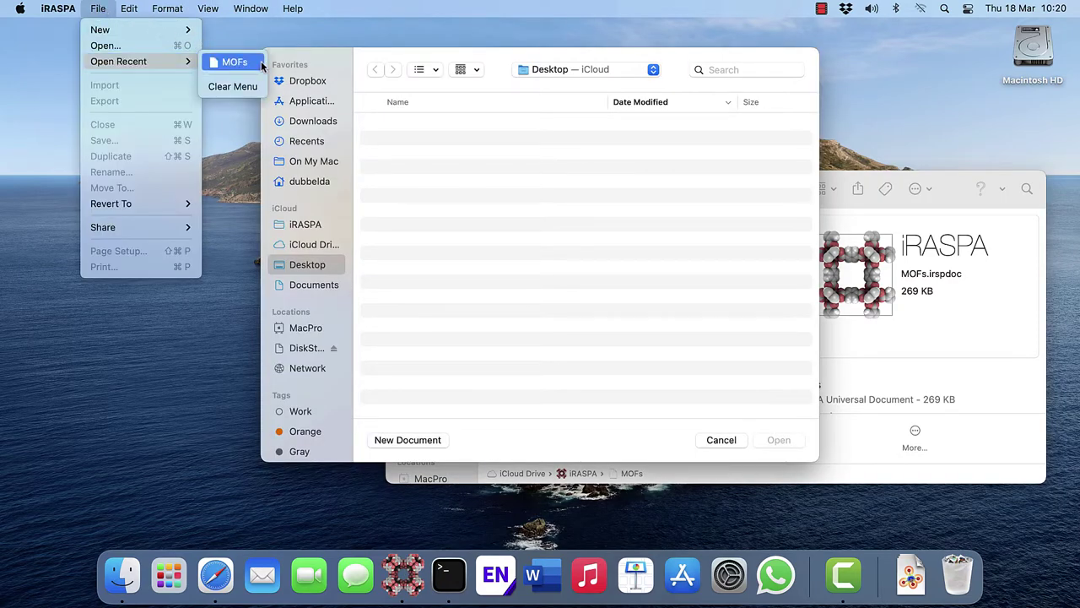
left_click(257, 62)
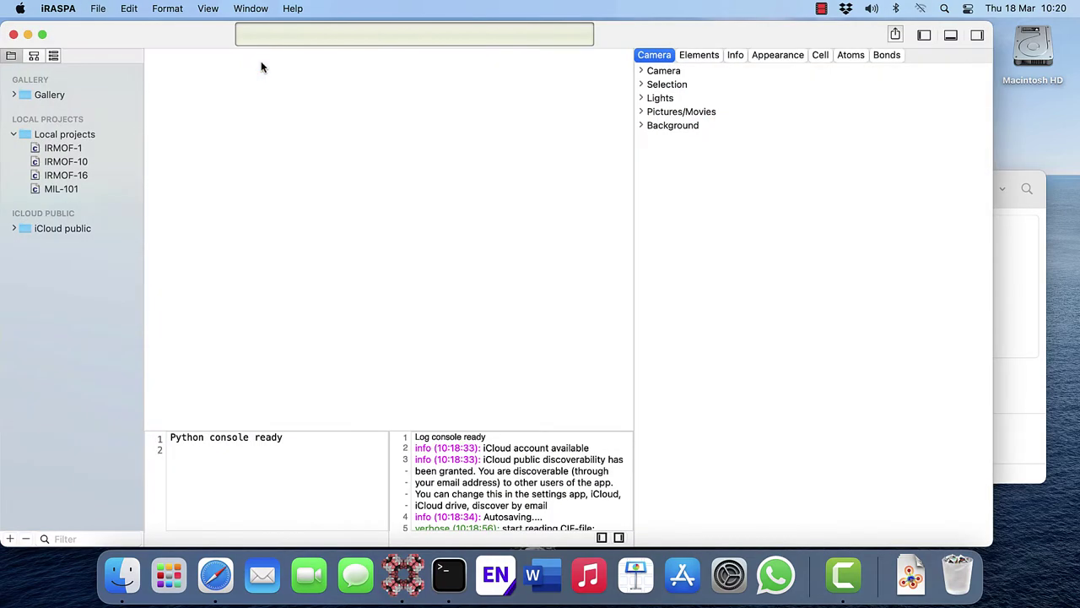
left_click(94, 189)
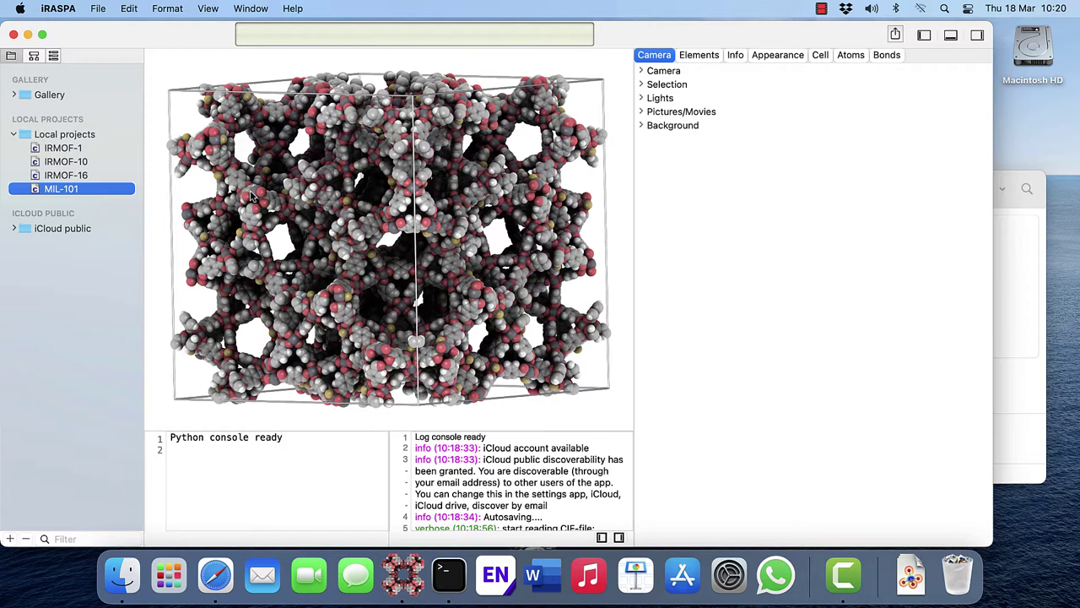
- Import UIO-66.cif through MIL-47.cif from Downloads, each as a separate project
left_click(102, 12)
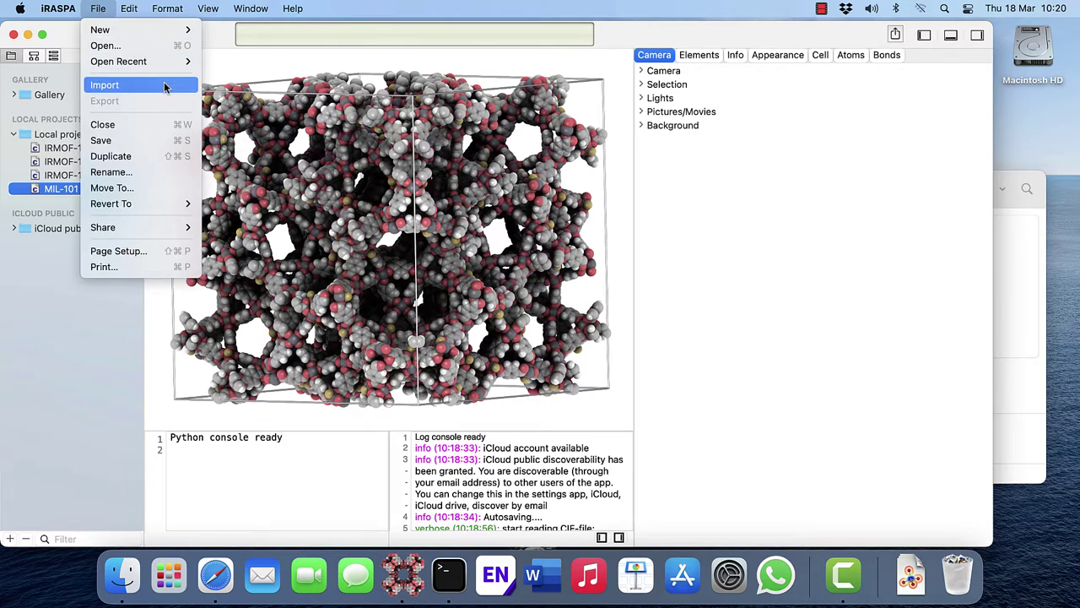
left_click(165, 85)
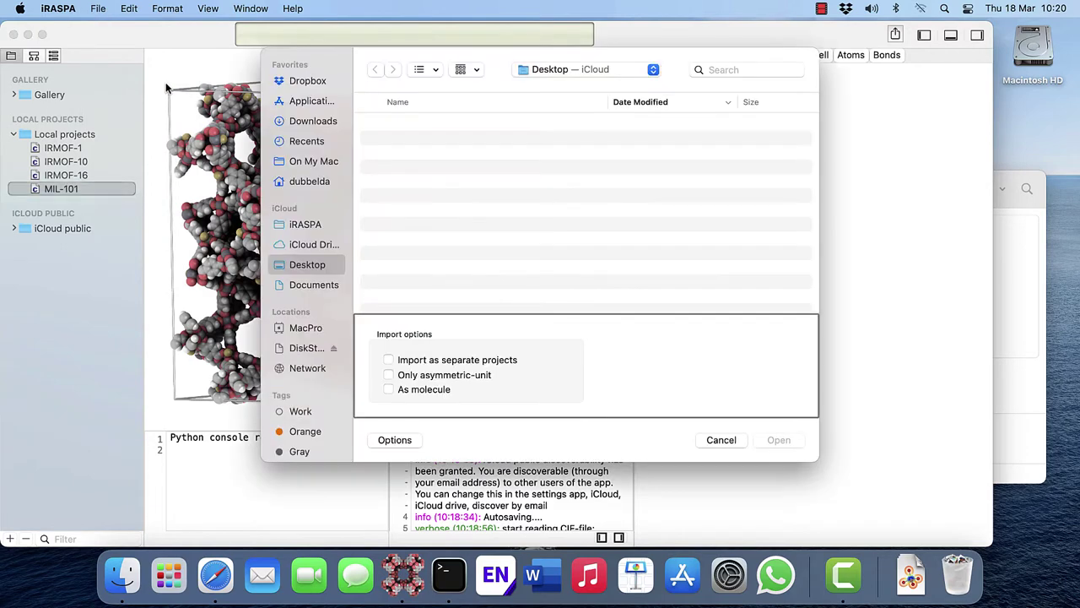
left_click(342, 120)
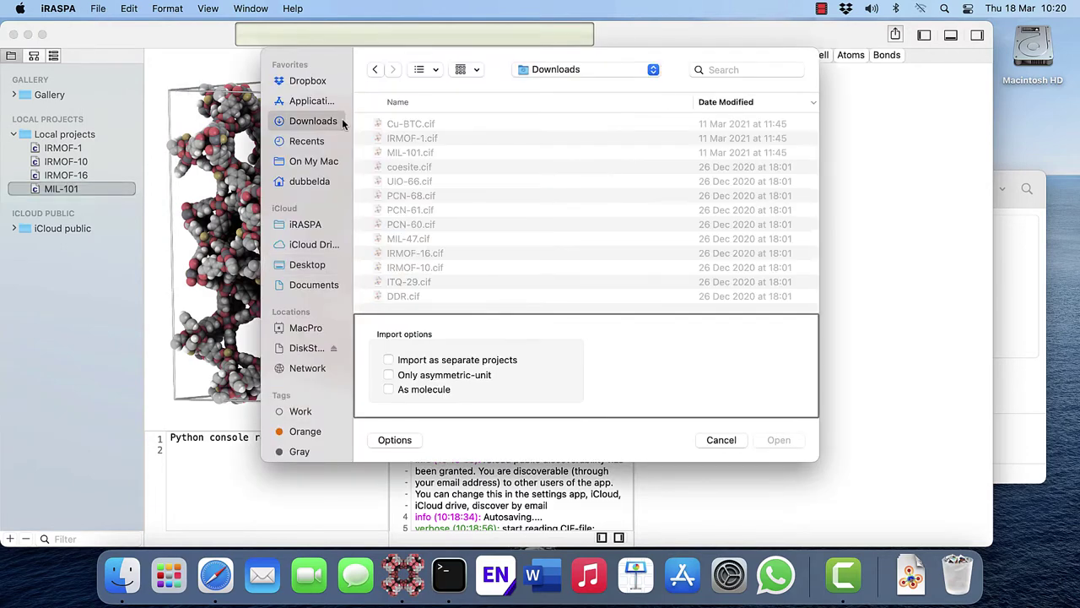
left_click(450, 182)
left_click(466, 239, "shift")
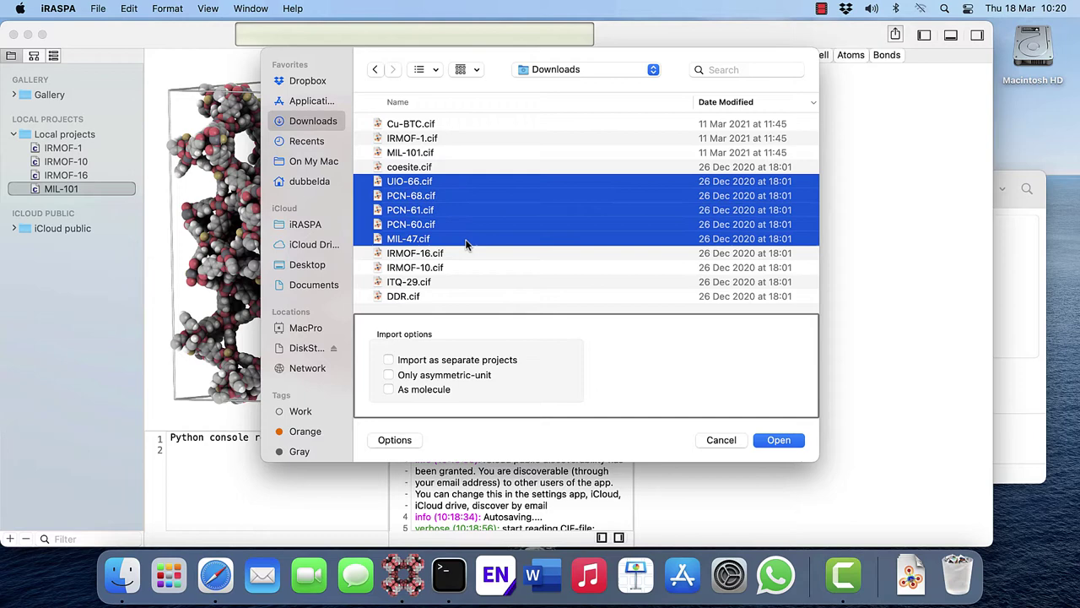
left_click(389, 360)
left_click(779, 440)
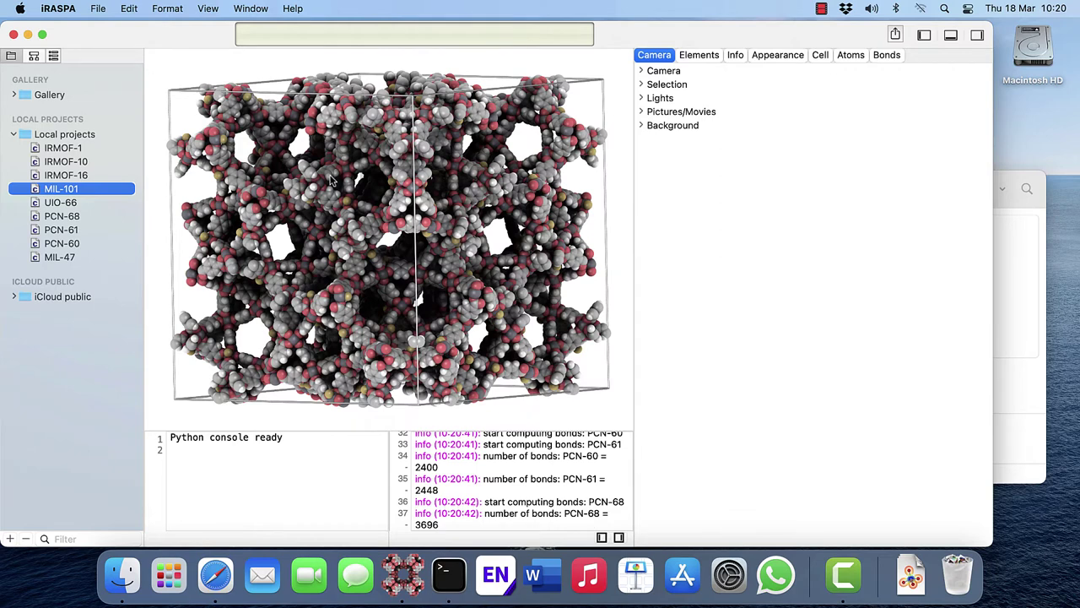
- Close MOFs, reopen it from the Finder iRASPA folder, and select IRMOF-10
left_click(13, 35)
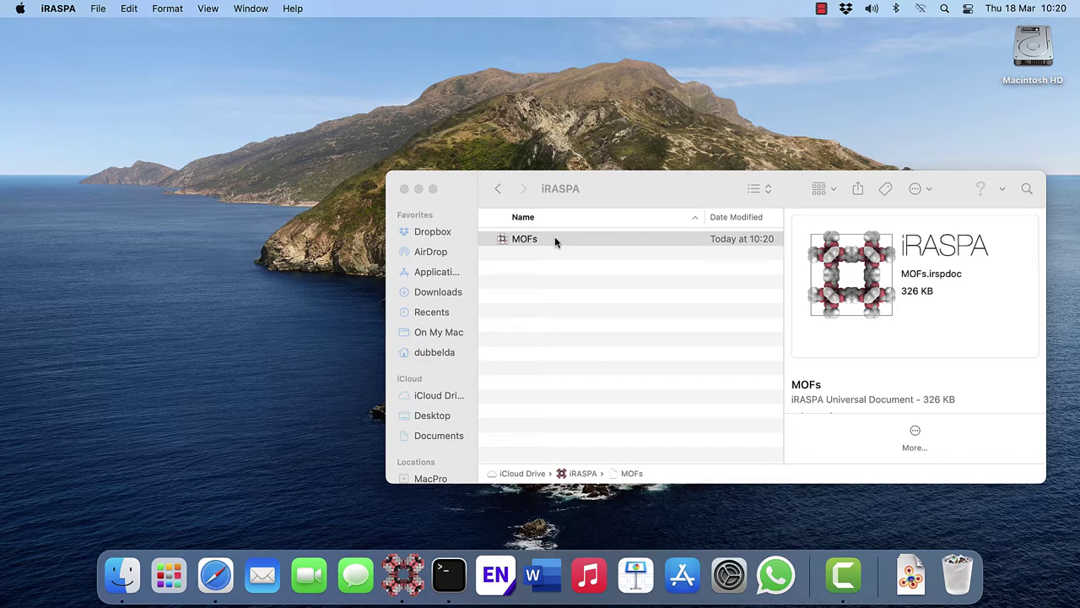
double_click(554, 238)
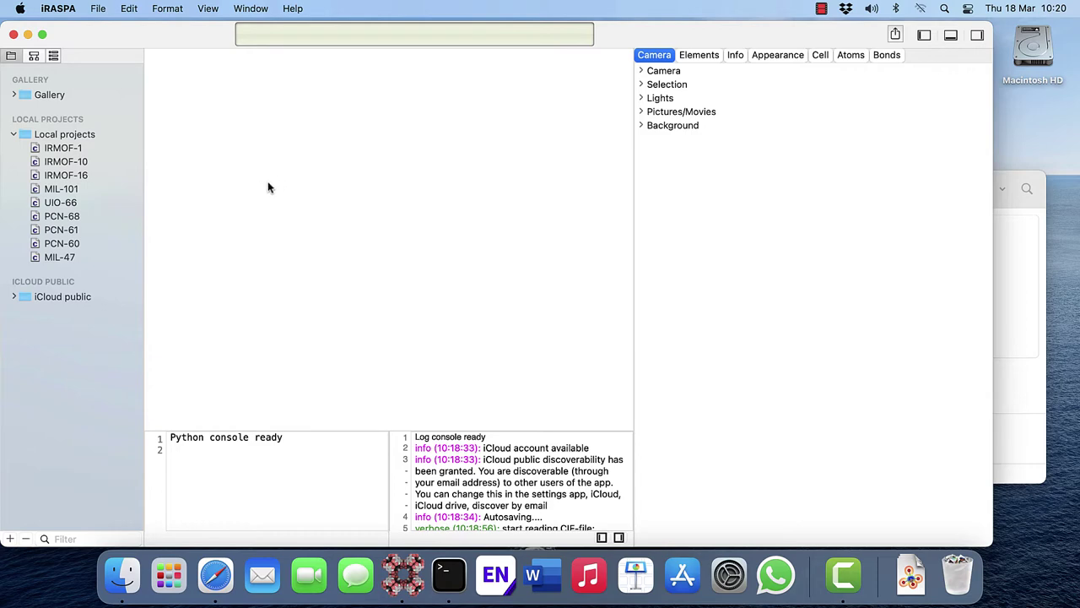
left_click(113, 161)
- Delete projects IRMOF-10 through MIL-47, leaving only IRMOF-1
left_click(89, 255, "shift")
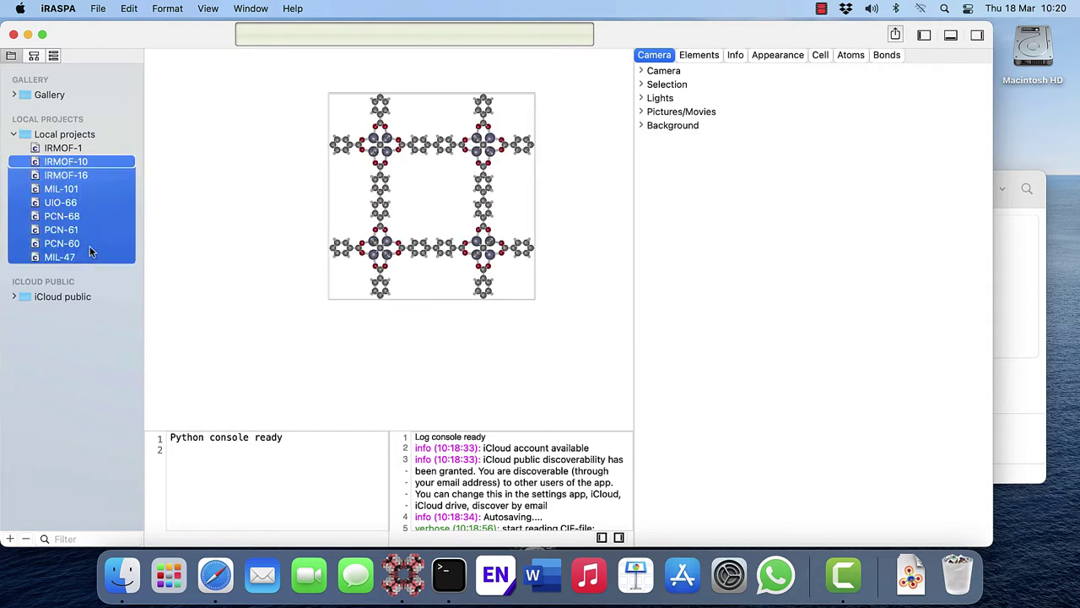
right_click(109, 185)
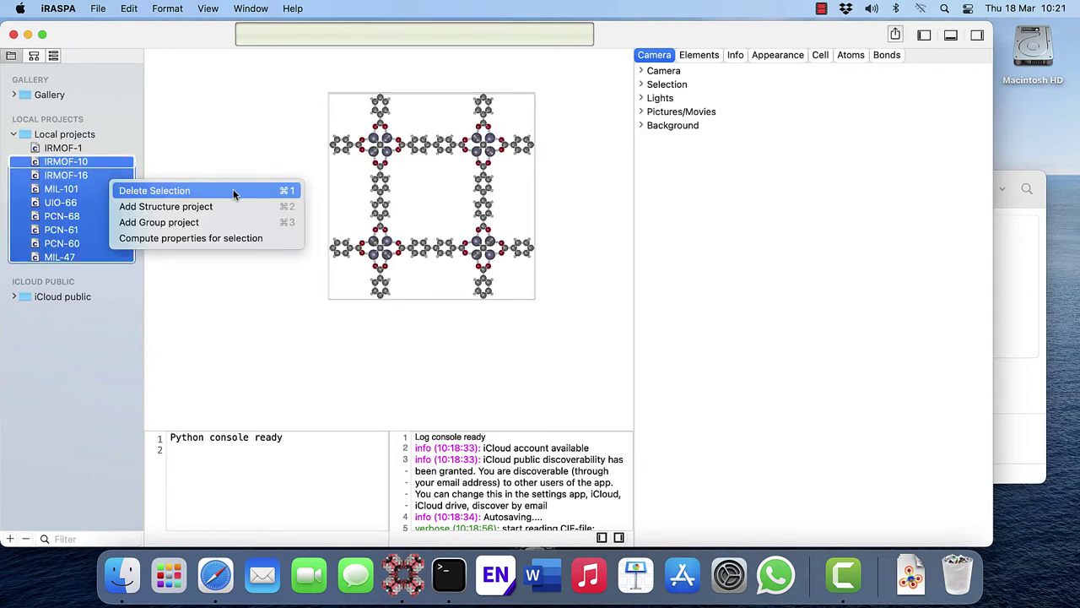
left_click(234, 195)
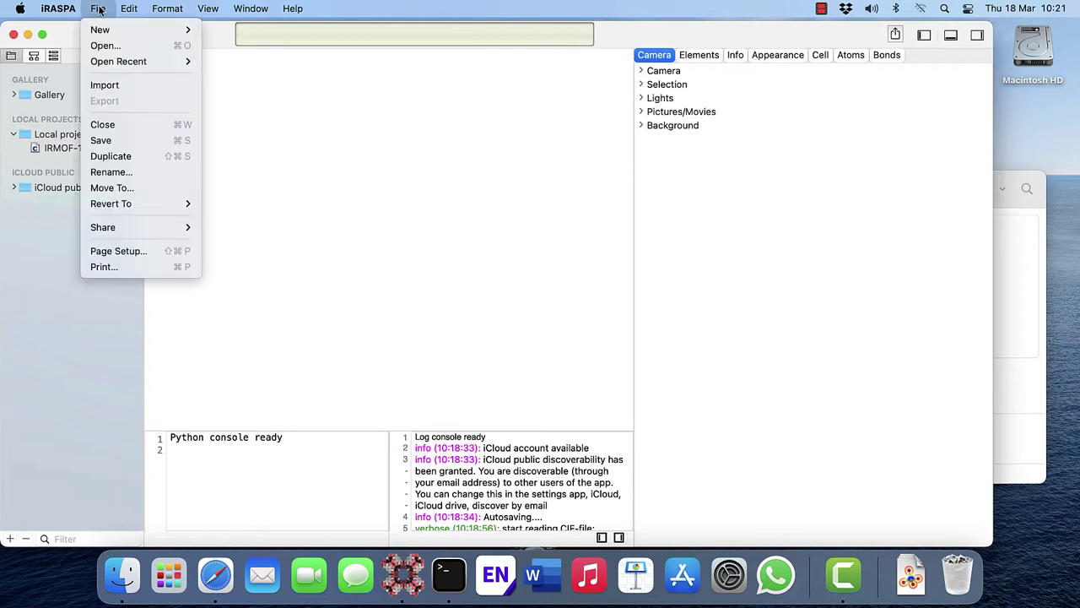
mouse_move(110, 203)
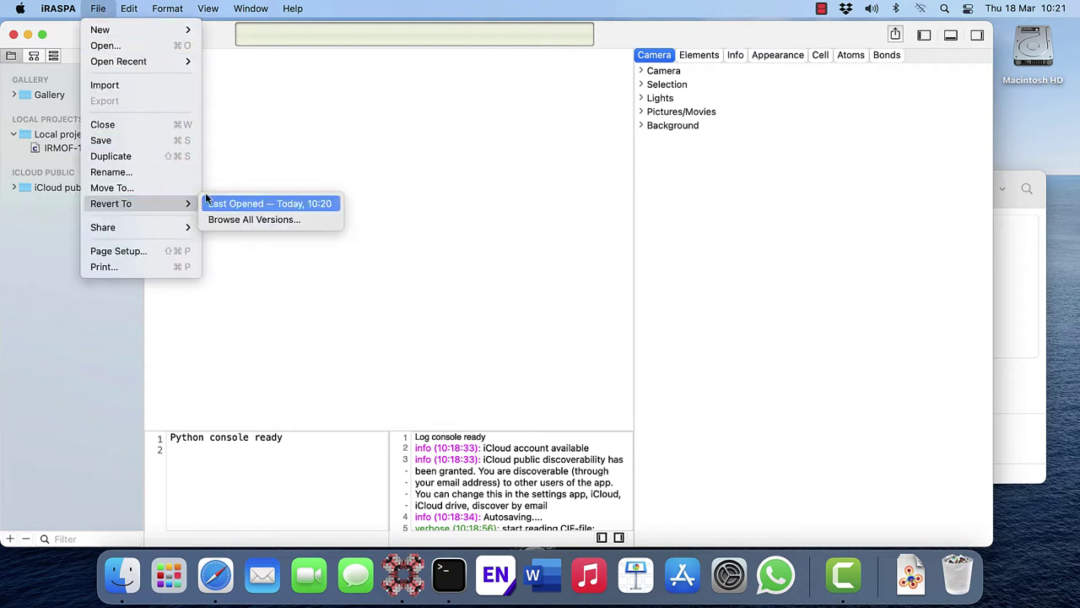
- Browse all saved versions and restore the Today 10:20 snapshot
left_click(324, 222)
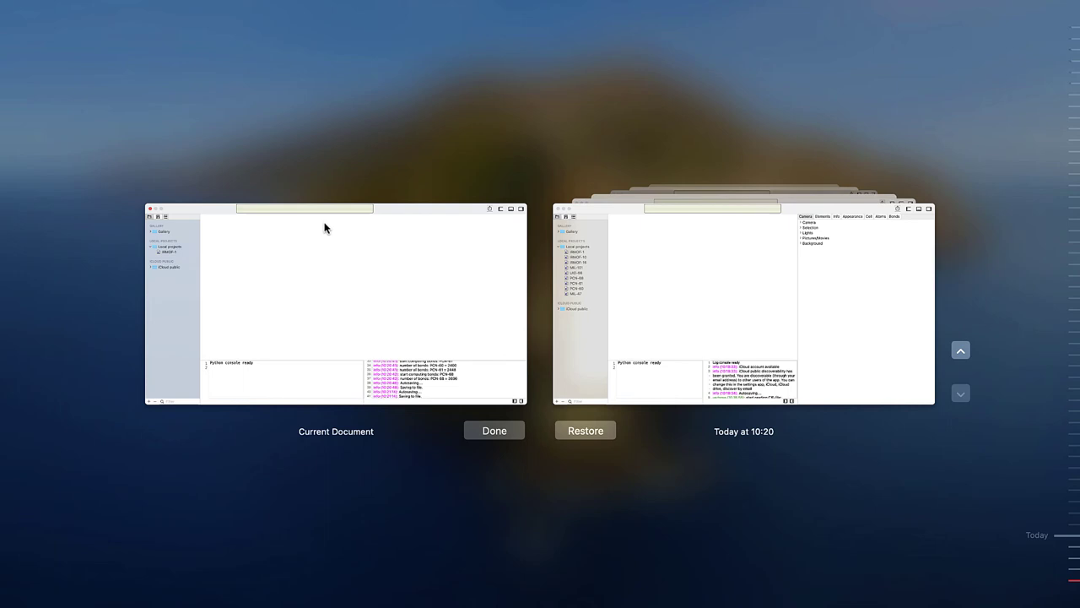
left_click(959, 351)
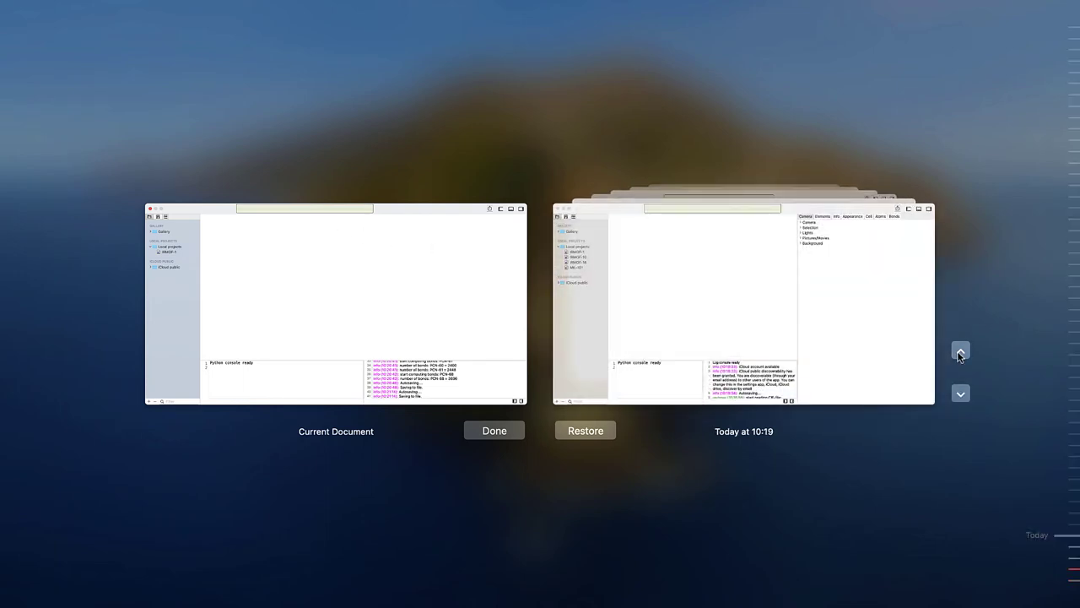
left_click(960, 392)
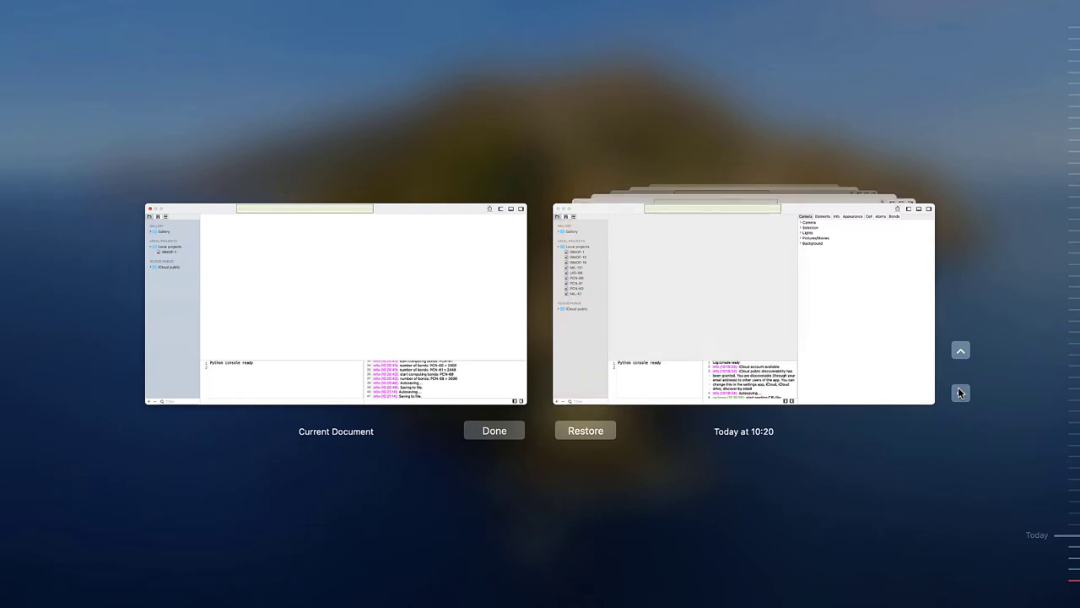
left_click(611, 433)
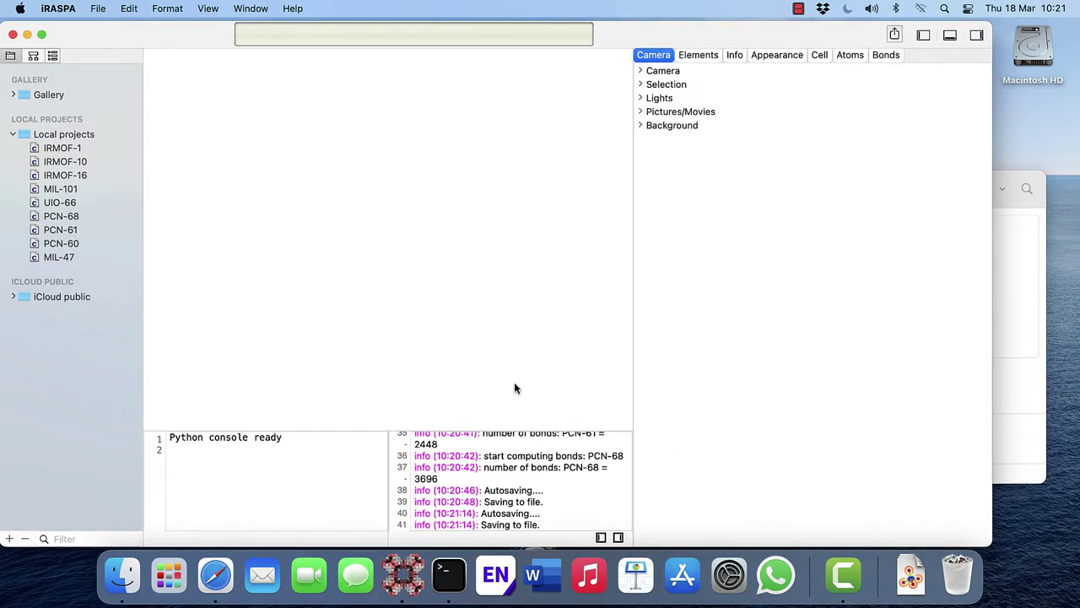
- Select MIL-101 in the Local projects list to show its fancy space-filling rendering
left_click(113, 189)
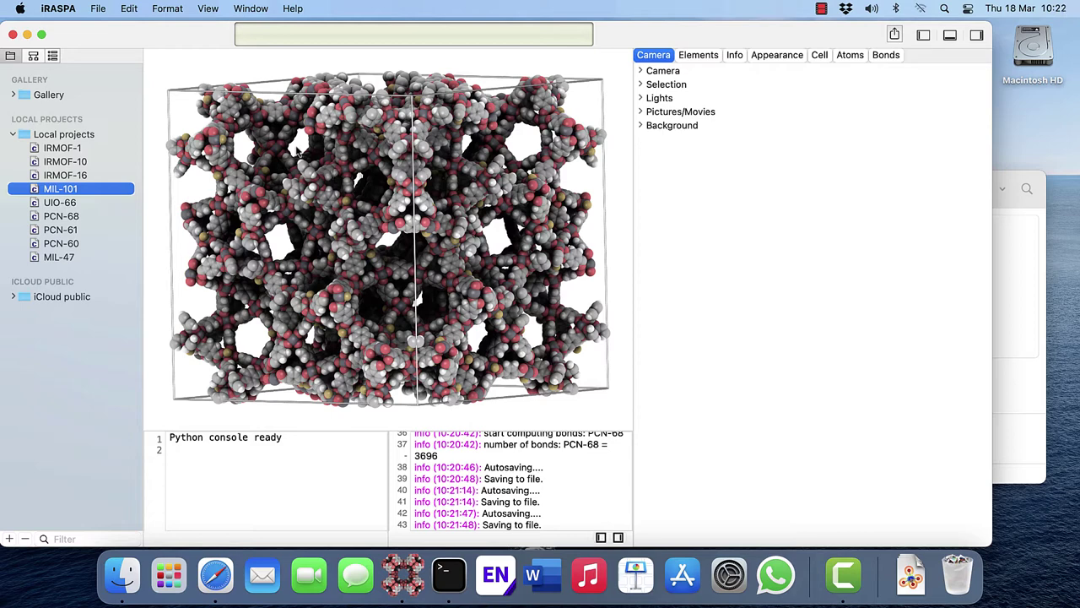
- Save the MOFs document, then open Save As and cancel it without saving a copy
left_click(98, 8)
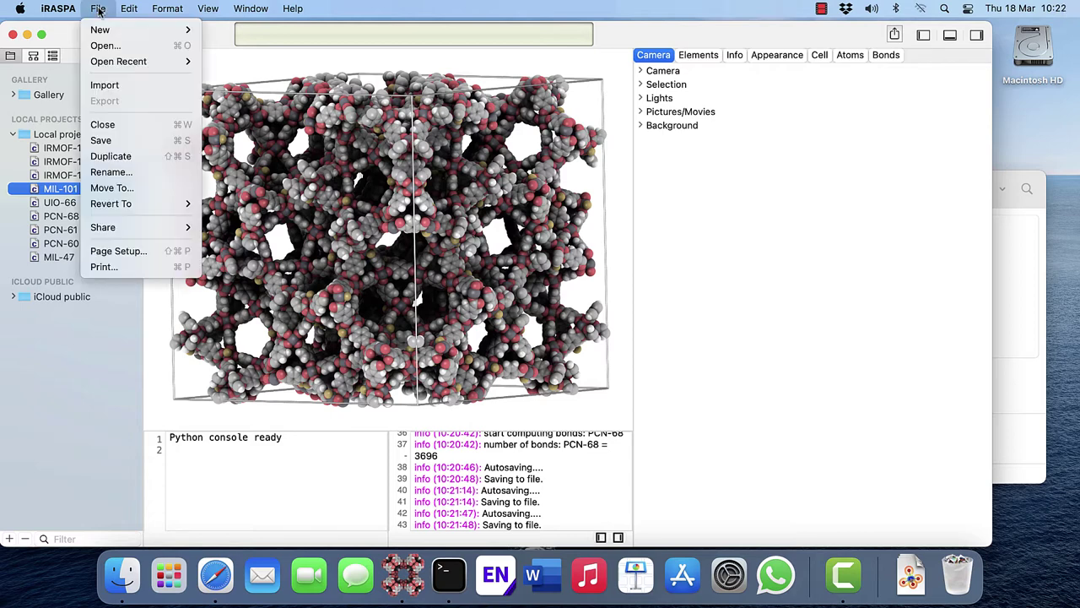
left_click(147, 140)
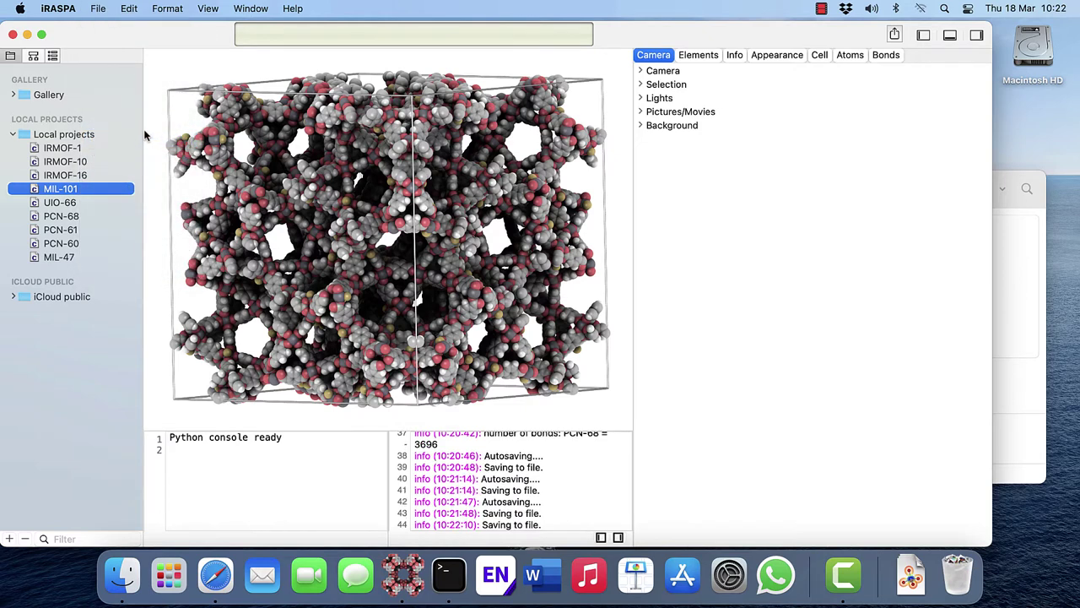
left_click(98, 8)
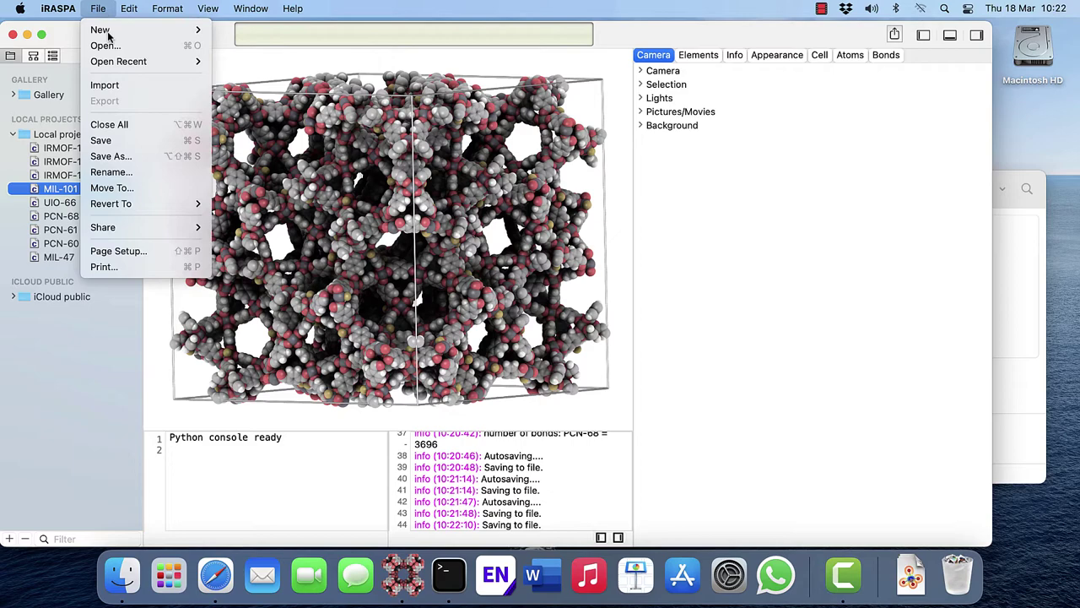
left_click(147, 156)
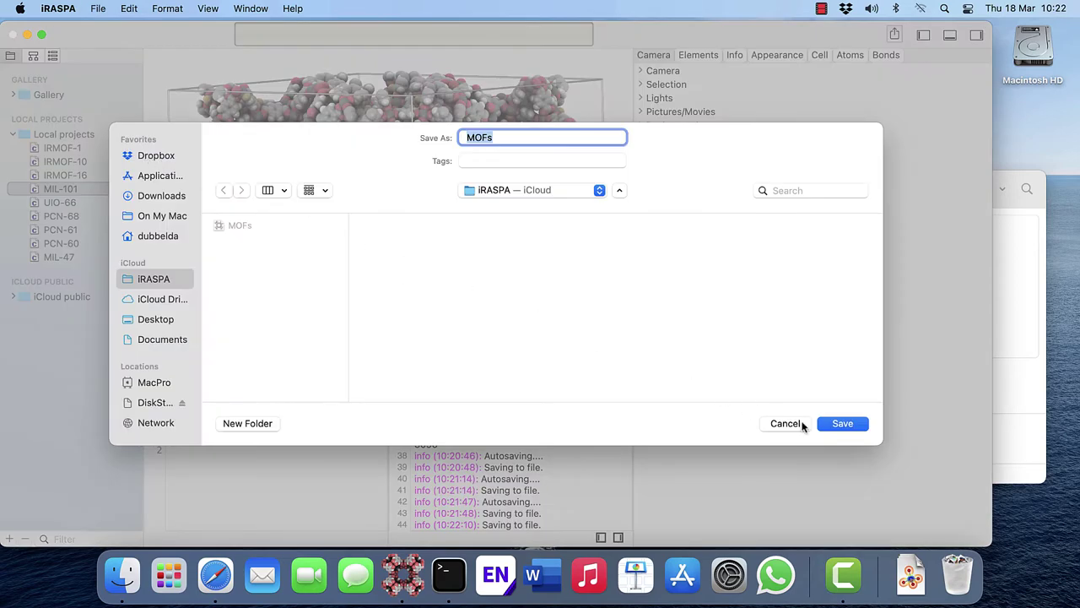
left_click(785, 423)
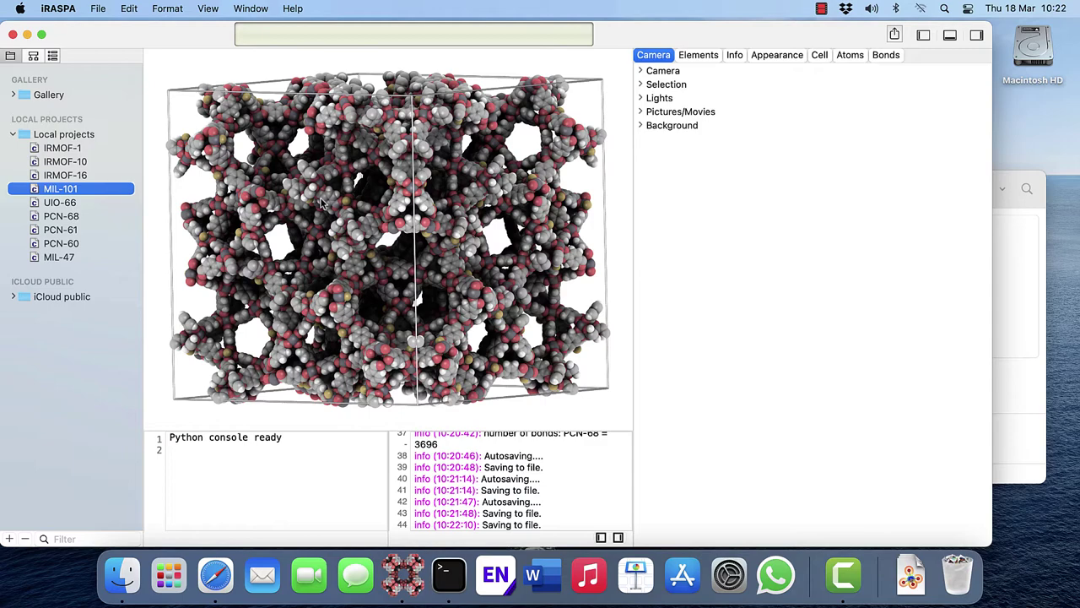
- Switch back and forth between the Finder window and the iRASPA MOFs document
left_click(1013, 241)
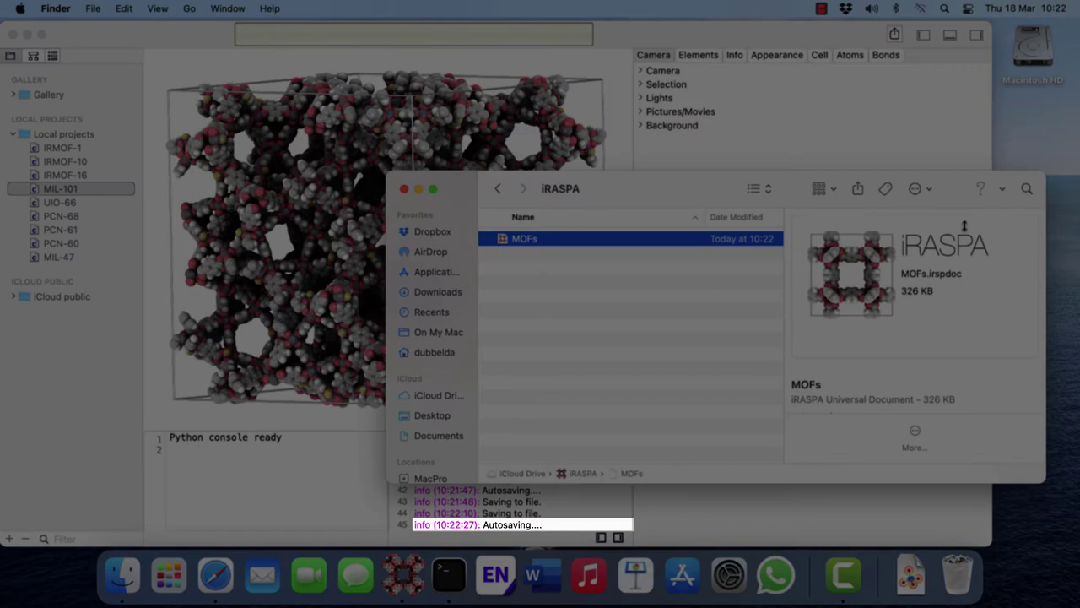
left_click(731, 158)
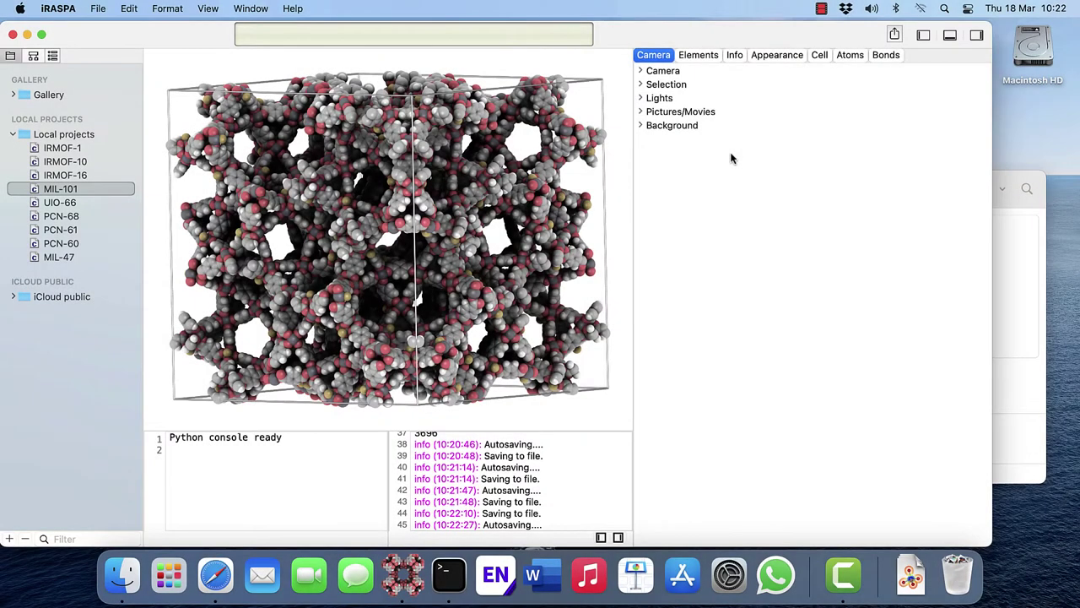
left_click(1016, 135)
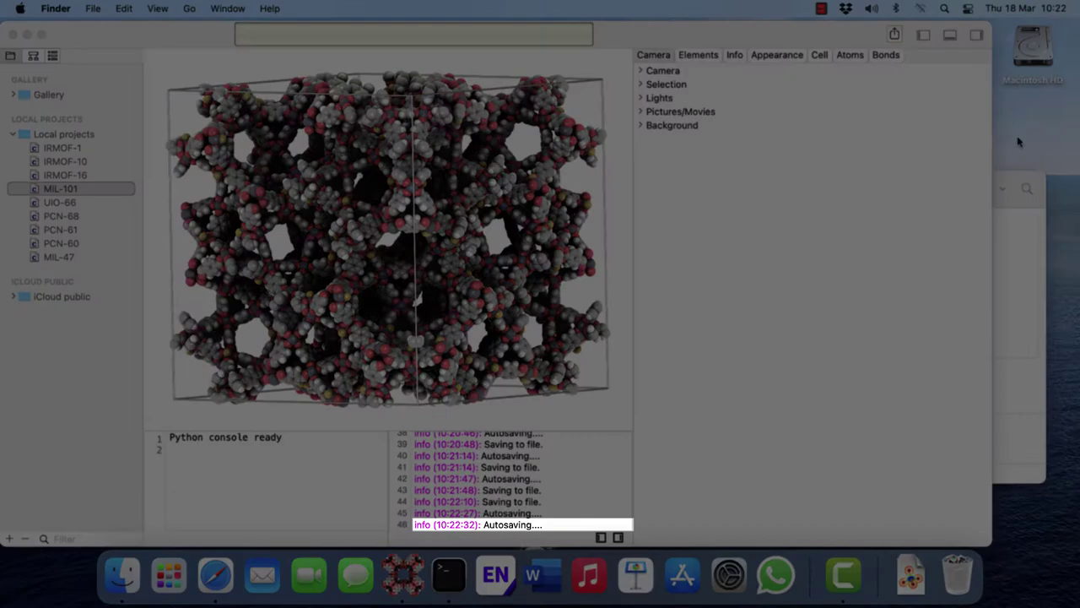
left_click(781, 216)
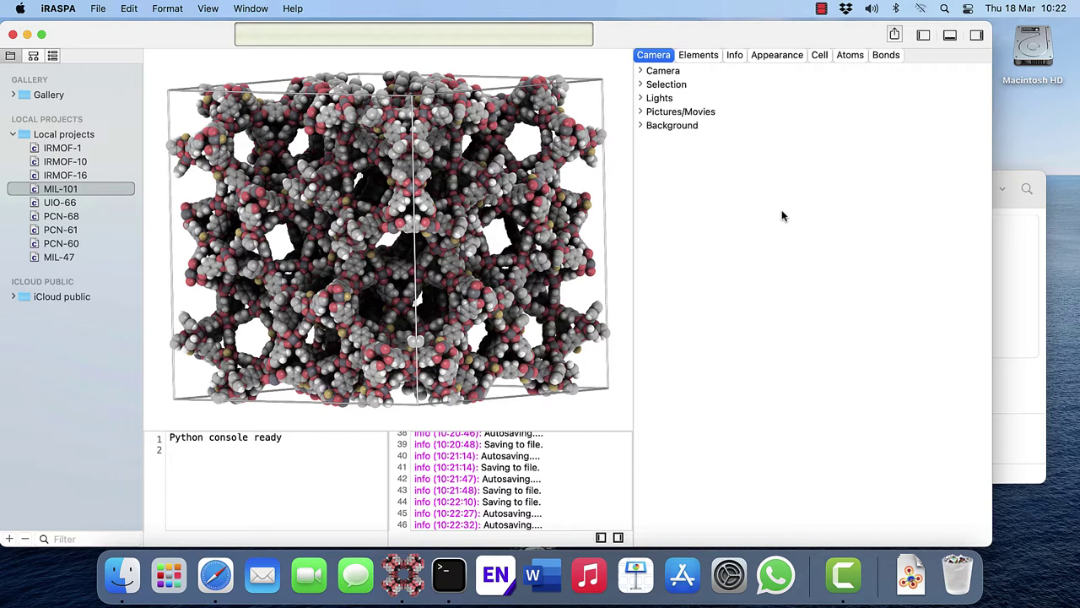
- Turn off Autosaving in the iRASPA Preferences
left_click(63, 8)
left_click(70, 53)
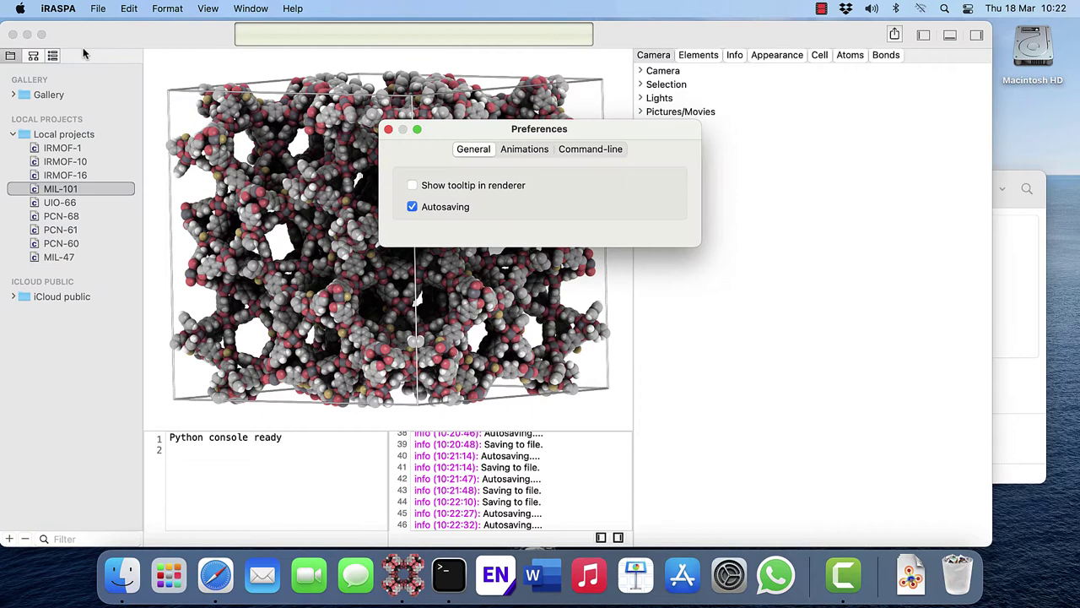
left_click(413, 207)
left_click(388, 130)
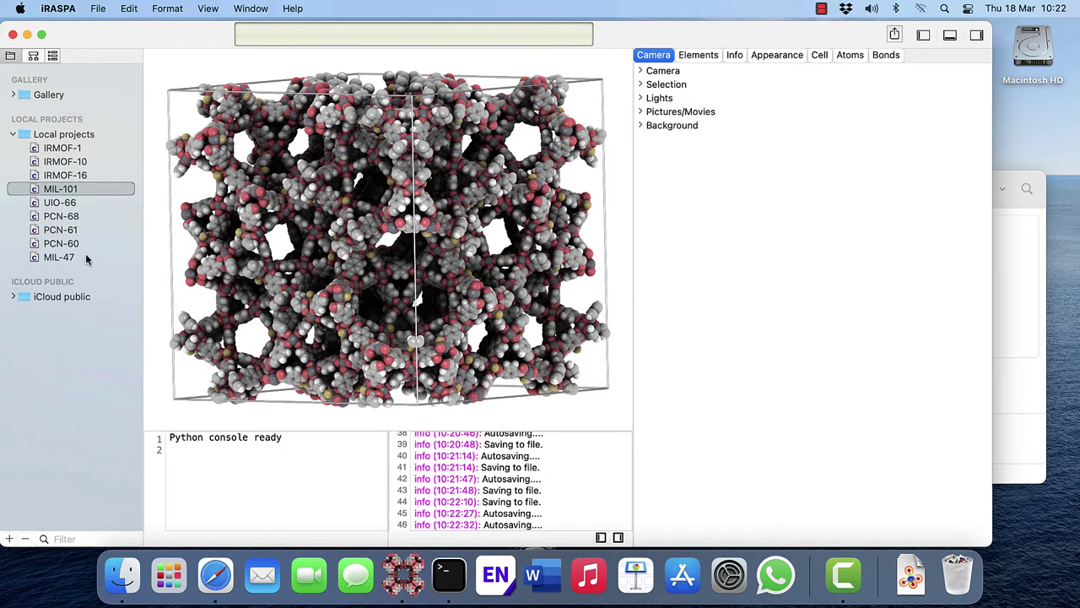
- Delete the MIL-47 project and close the MOFs document, saving the changes
left_click(85, 257)
right_click(108, 257)
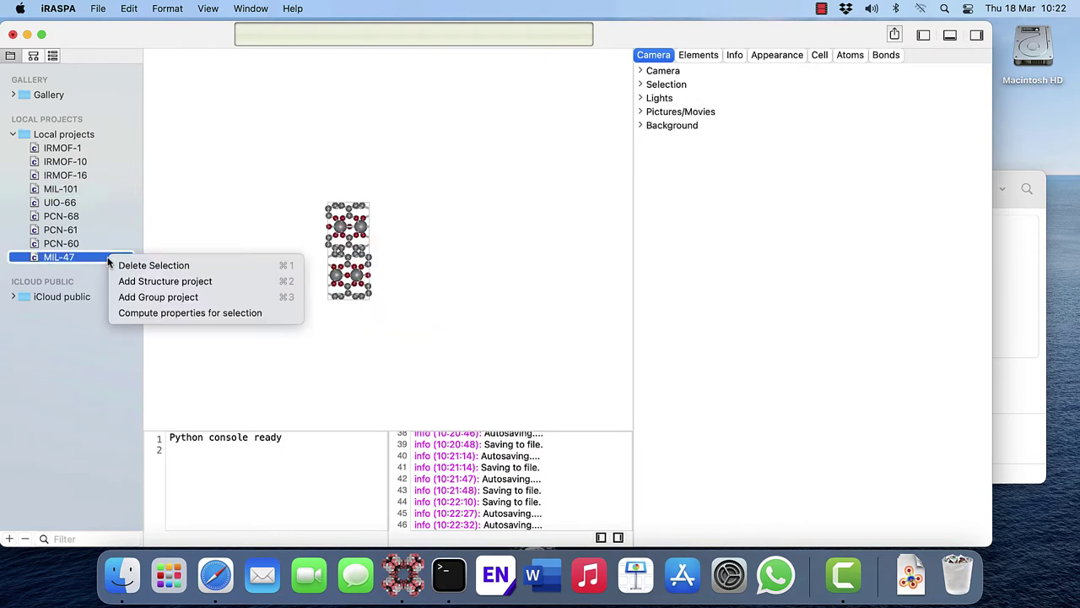
left_click(216, 265)
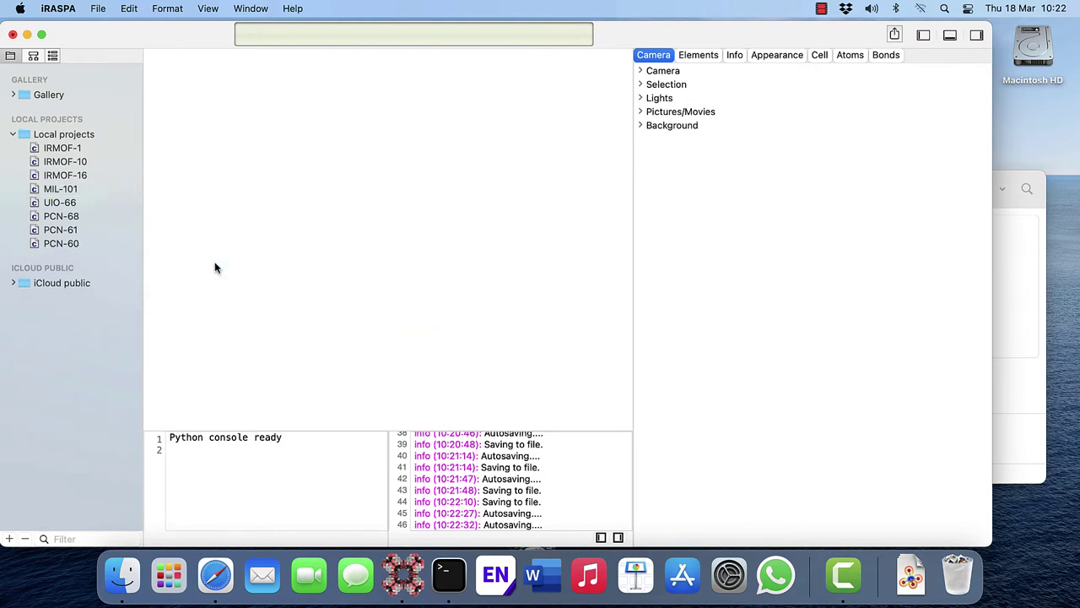
left_click(14, 36)
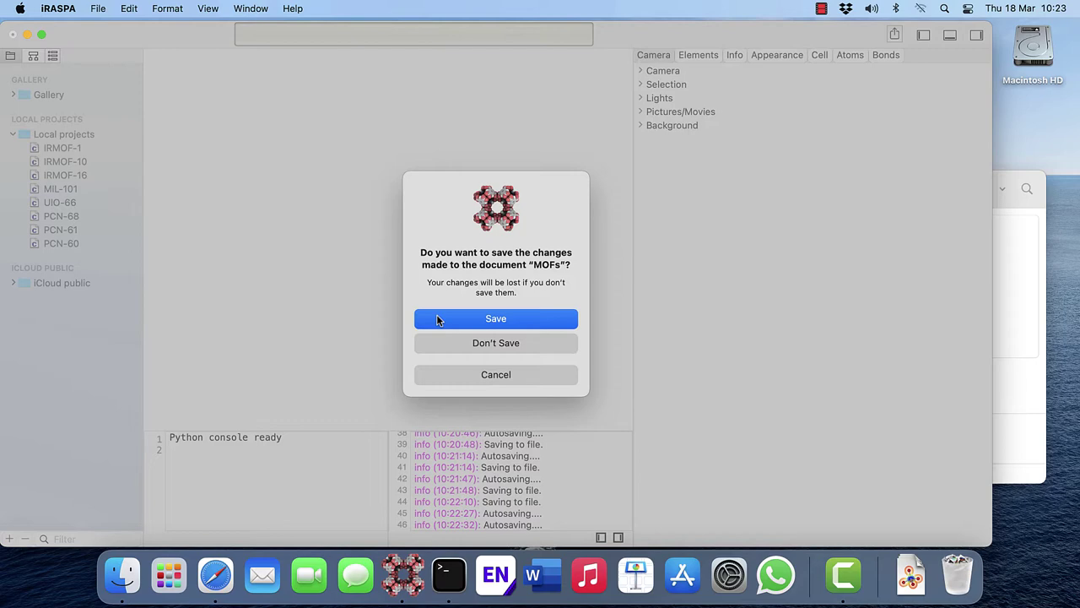
left_click(437, 319)
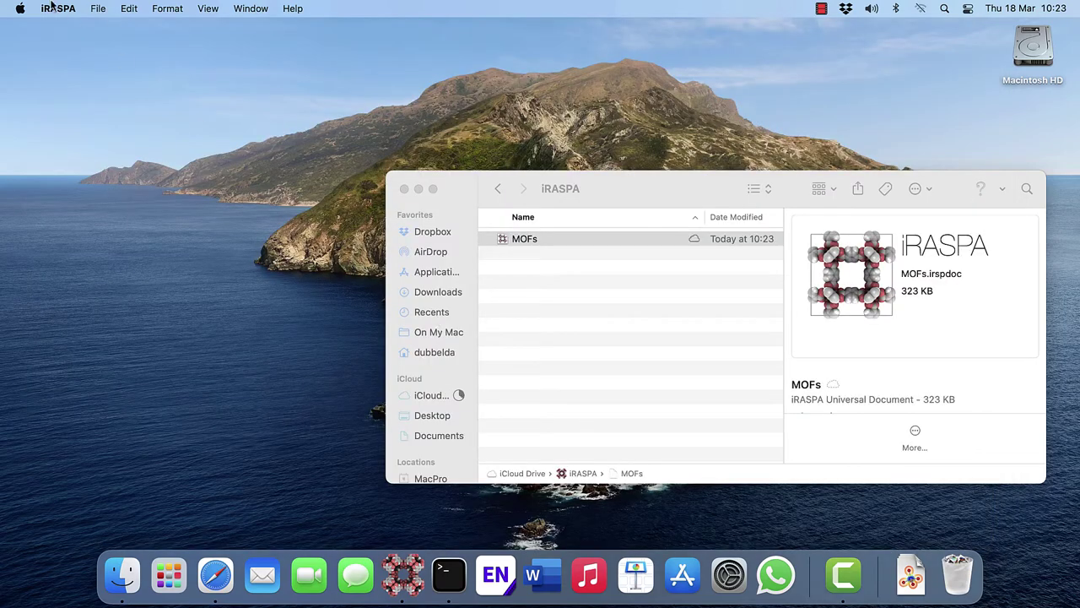
- Quit iRASPA and reopen the MOFs document from Finder
left_click(57, 9)
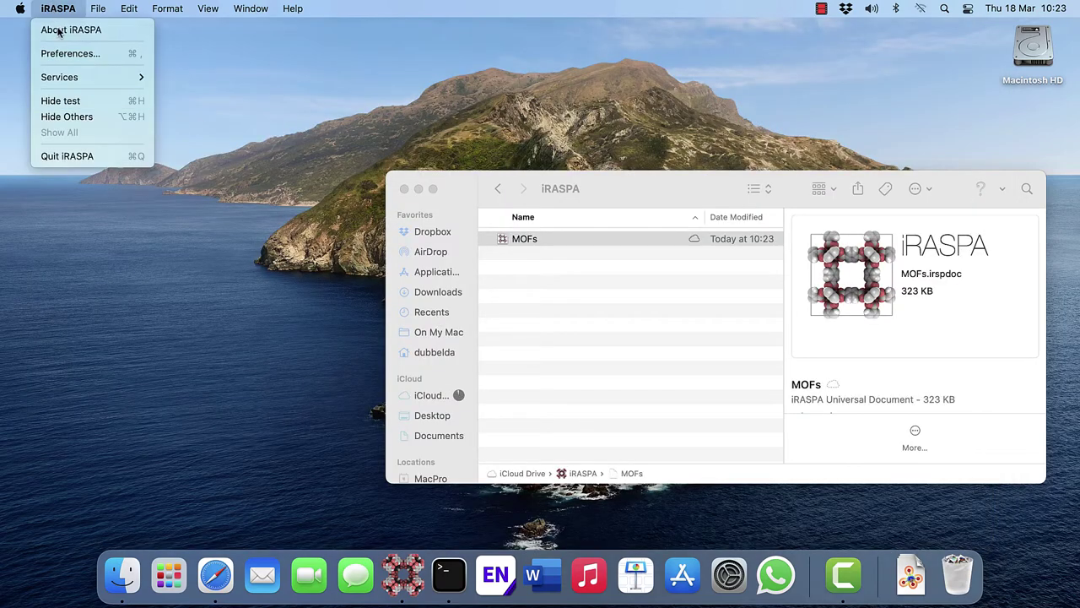
left_click(85, 155)
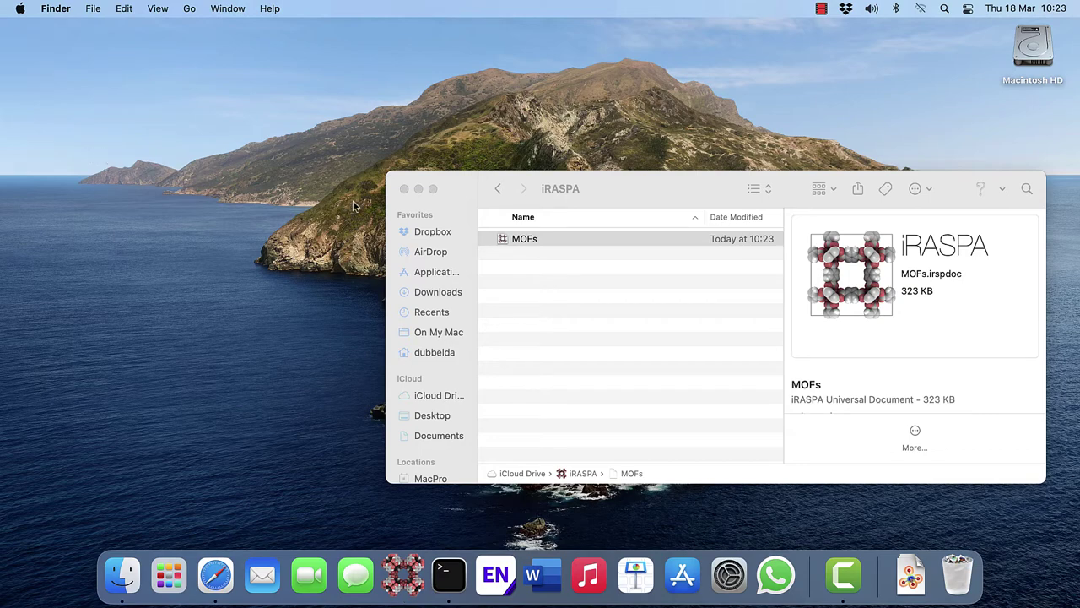
double_click(557, 241)
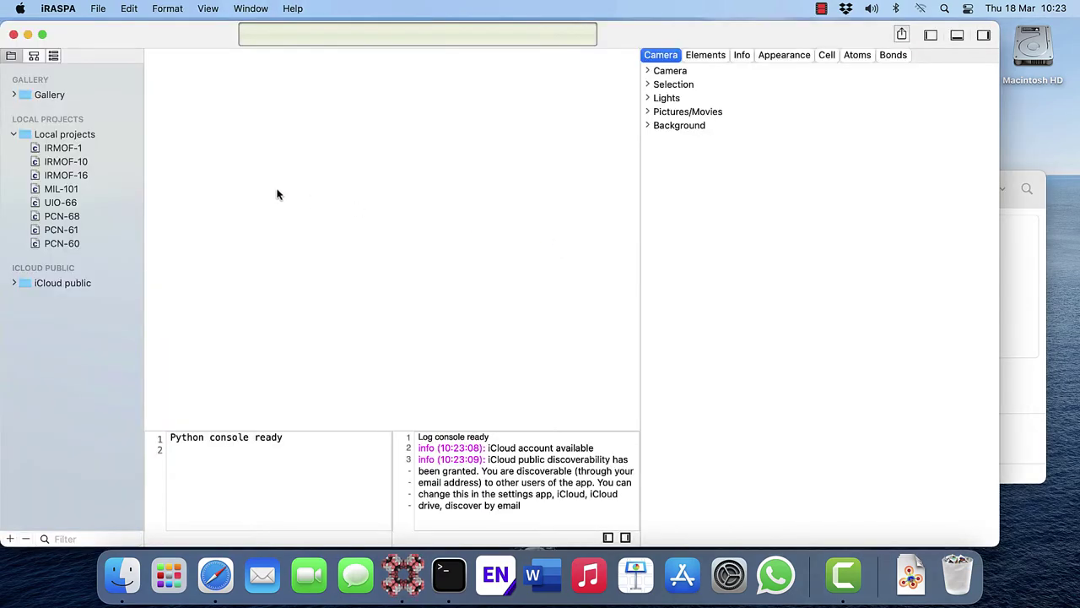
- Browse the File menu to the Save As variant, then dismiss it without running anything
left_click(98, 10)
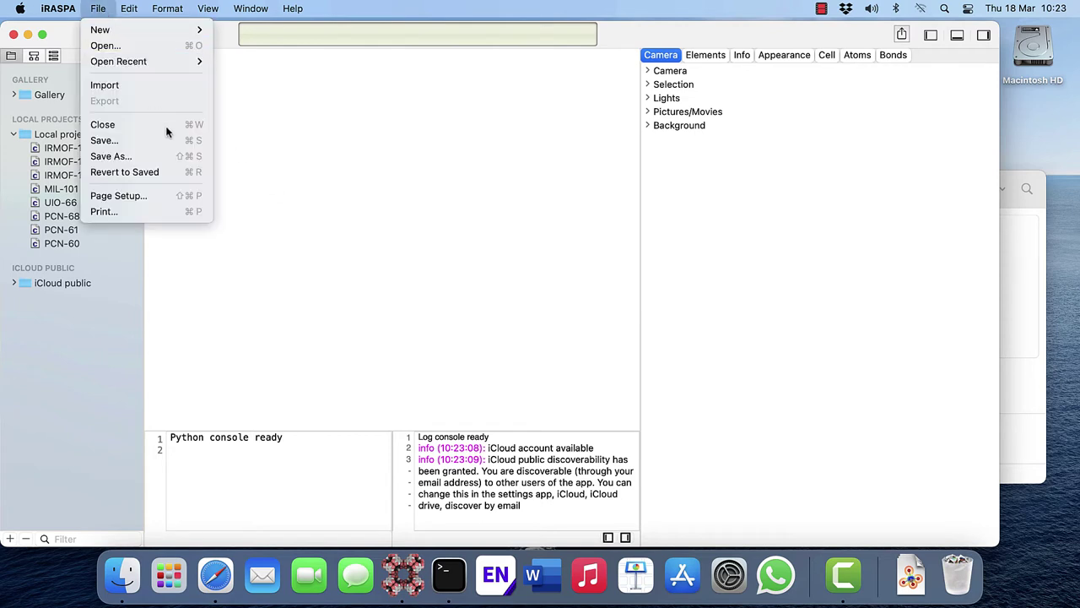
key("Down")
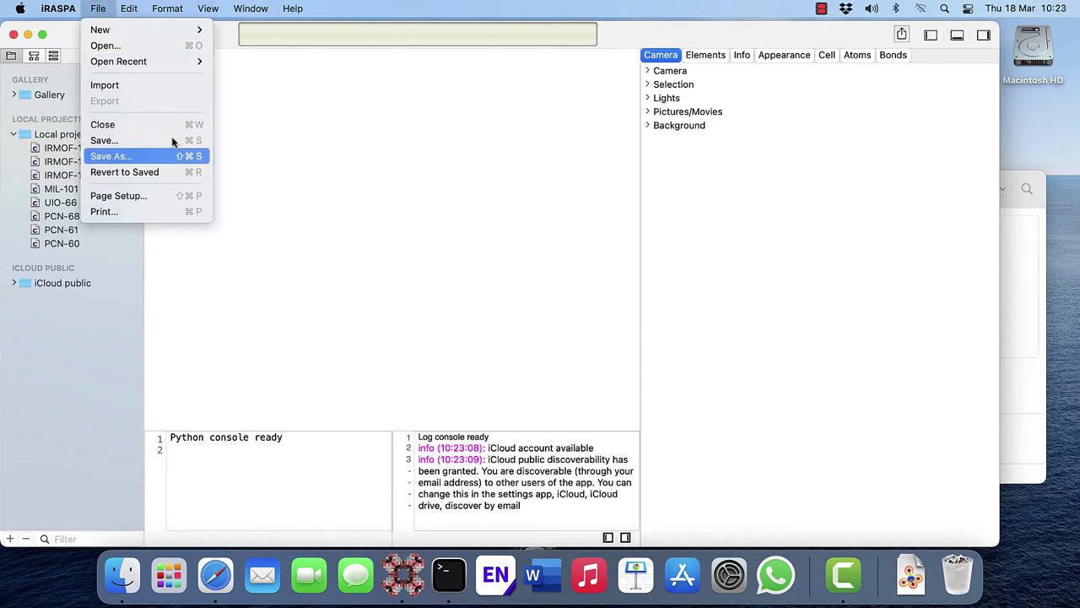
left_click(260, 199)
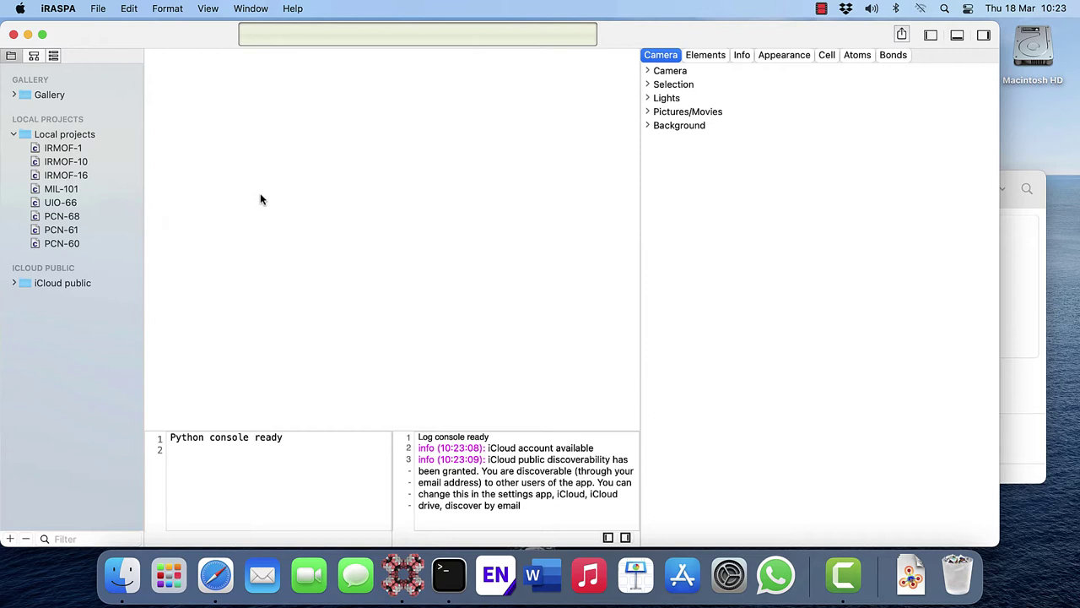
- Switch Autosaving back on in the iRASPA Preferences
left_click(61, 9)
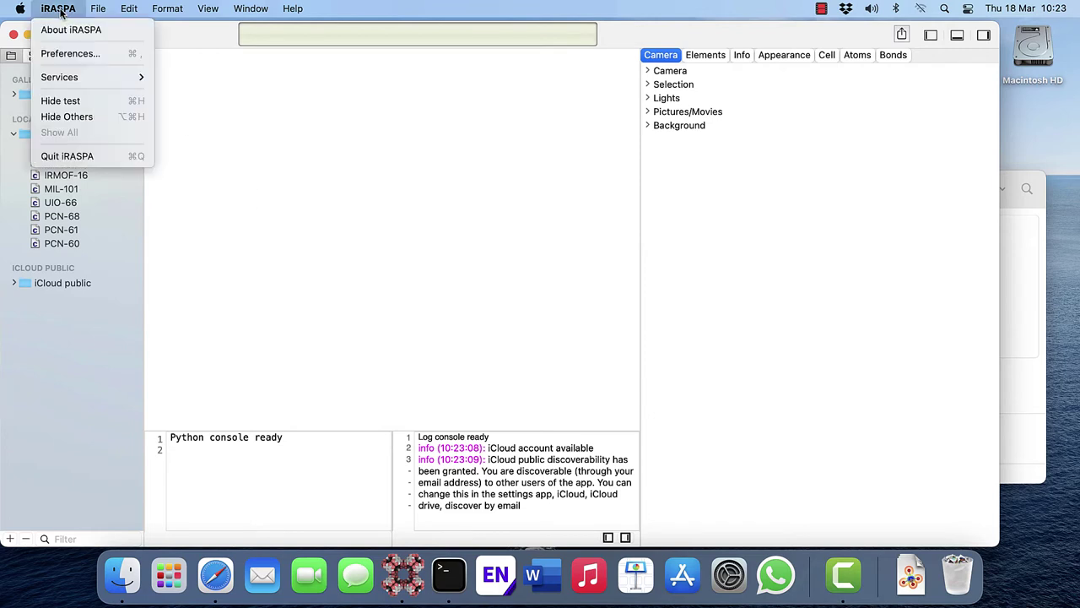
left_click(111, 56)
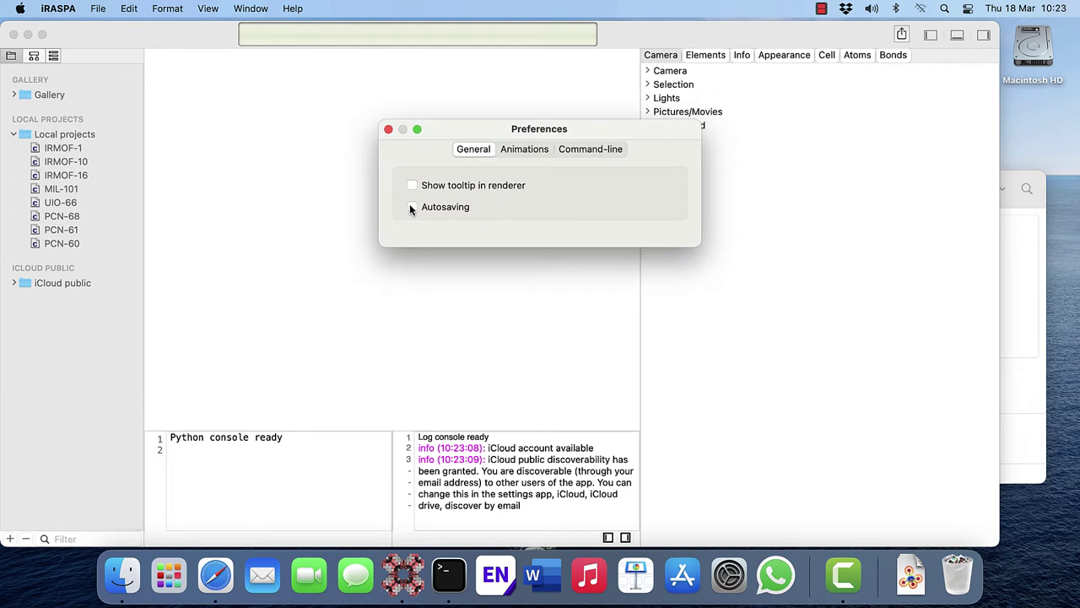
left_click(388, 129)
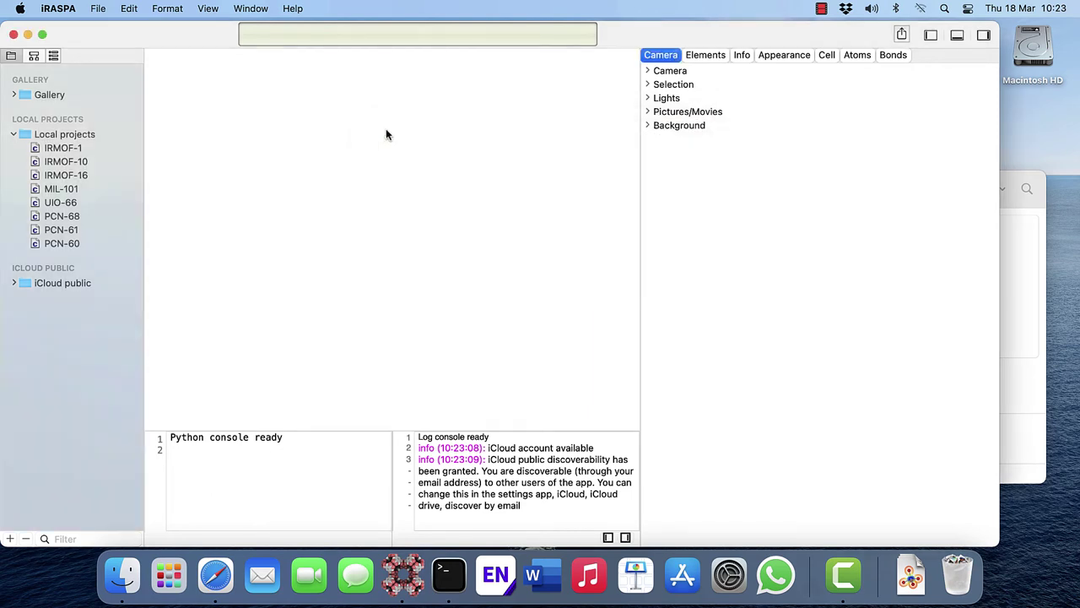
- Quit iRASPA again and reopen the MOFs document from Finder
left_click(62, 11)
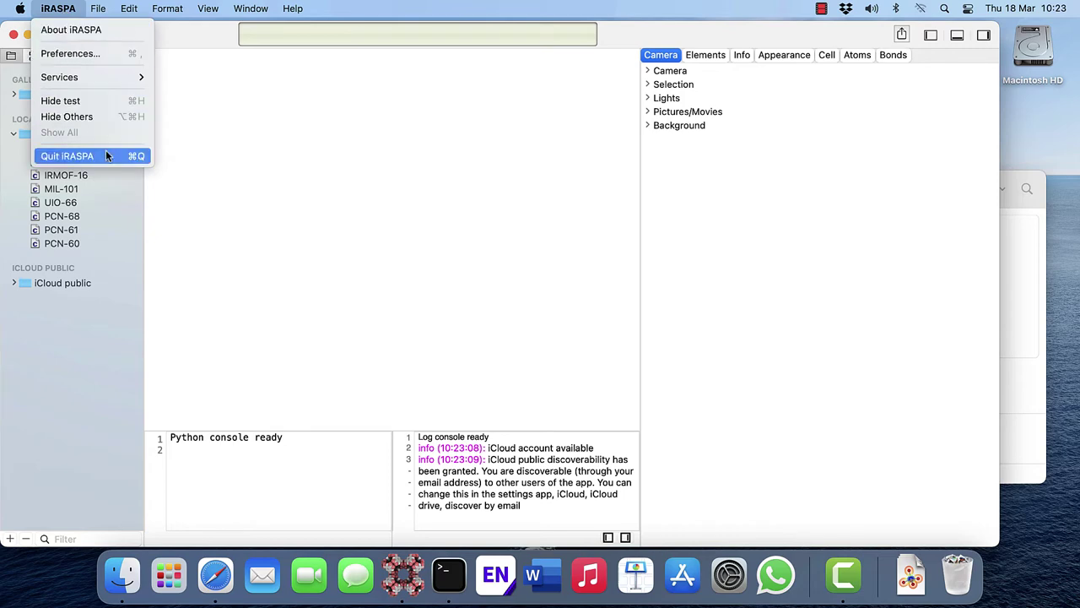
left_click(106, 151)
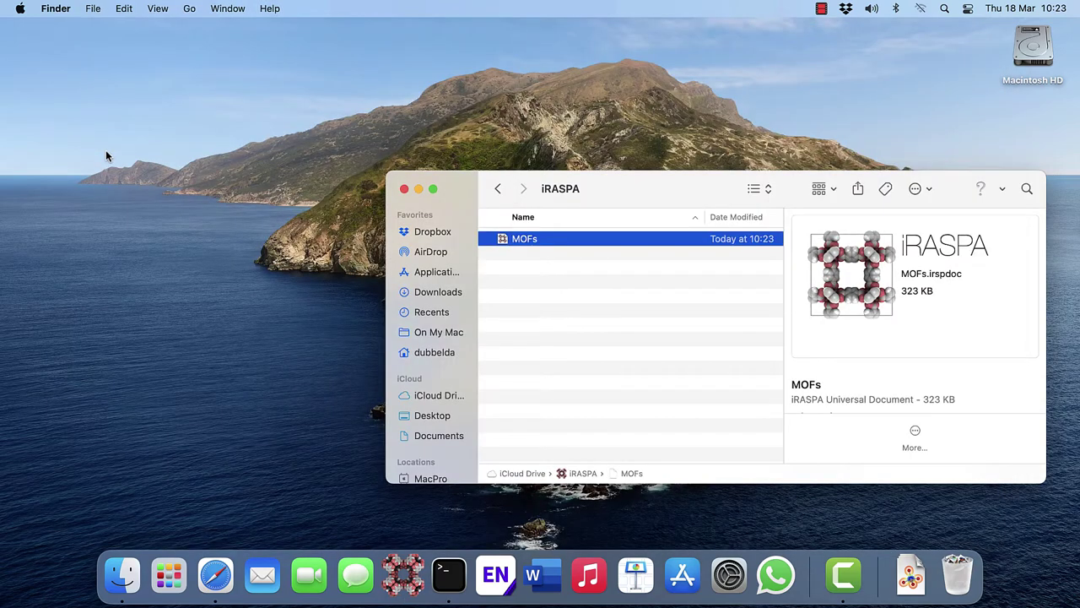
double_click(554, 241)
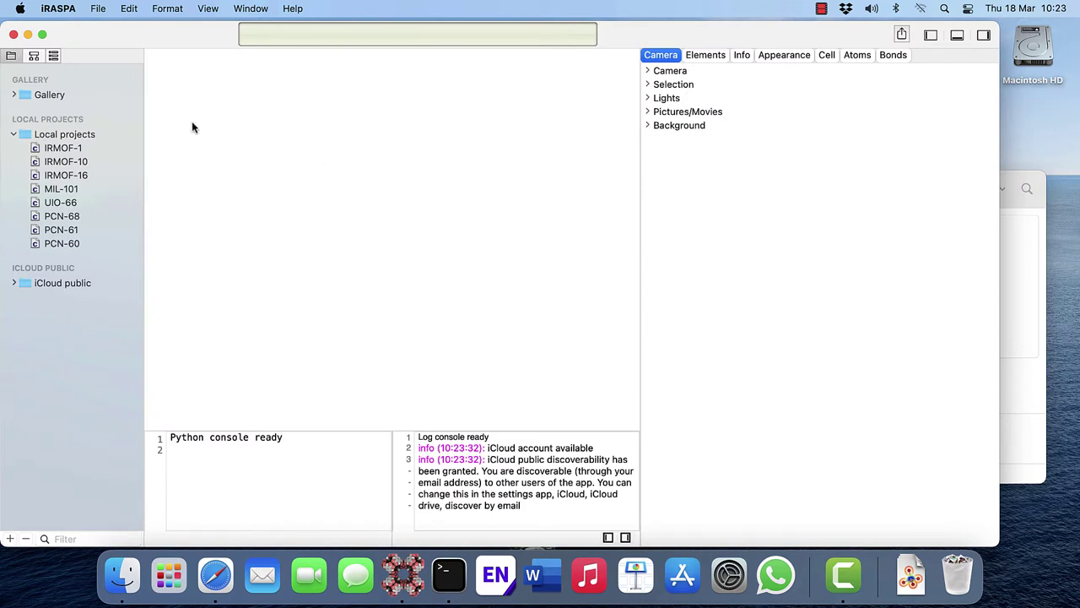
- Browse and dismiss the File menu, then select MIL-101 in the Local projects sidebar
left_click(97, 9)
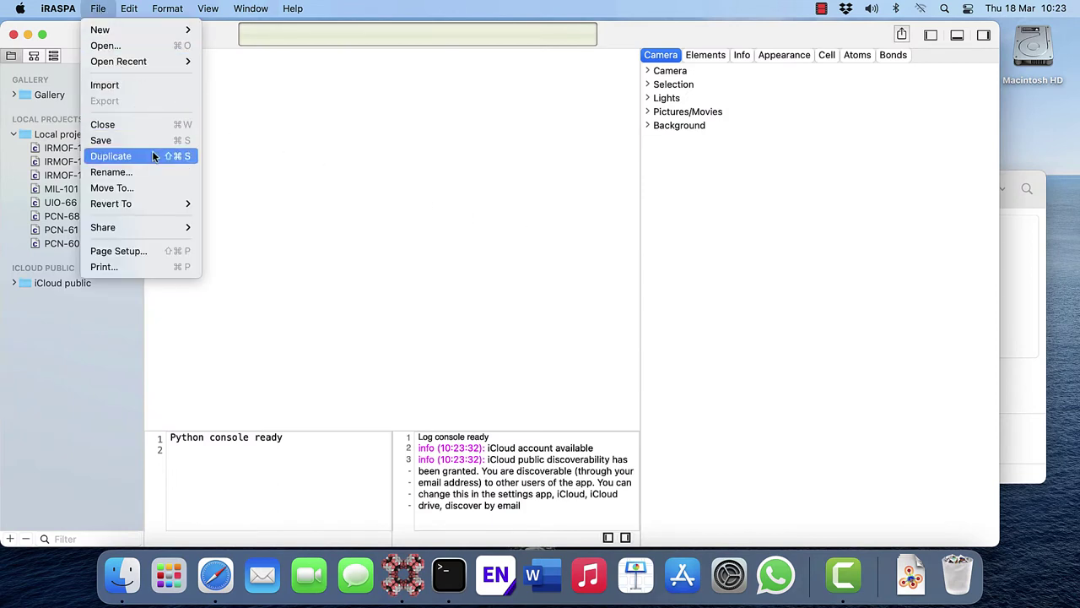
key("Down")
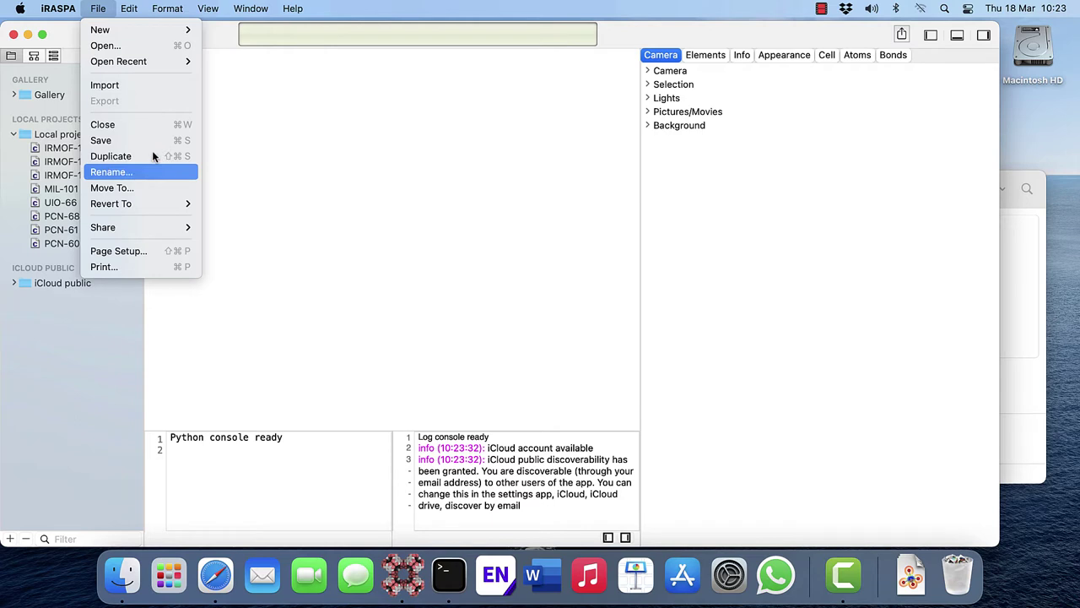
key("Down")
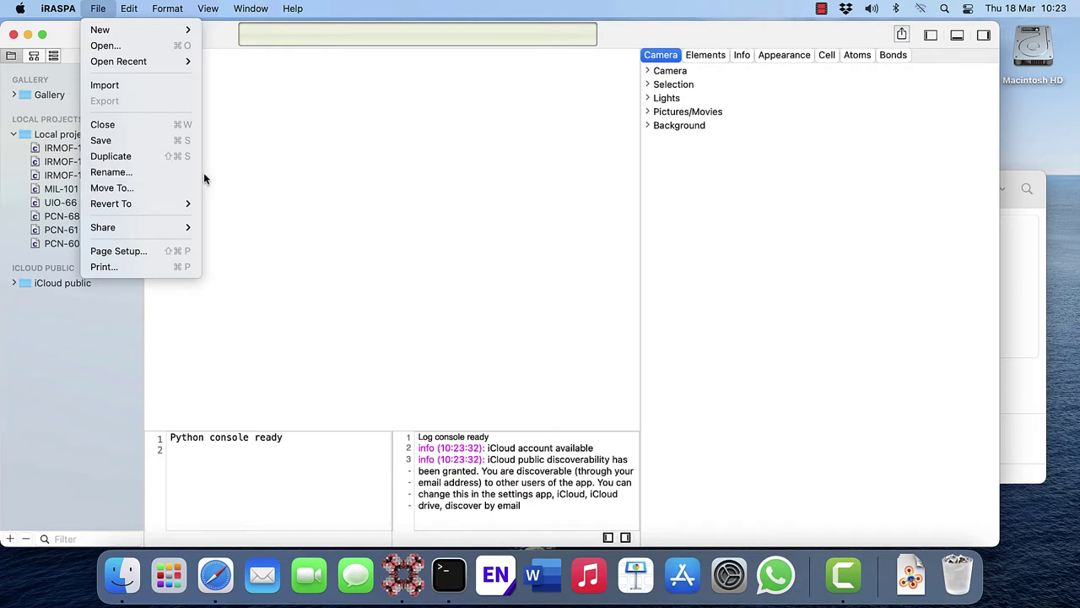
left_click(277, 209)
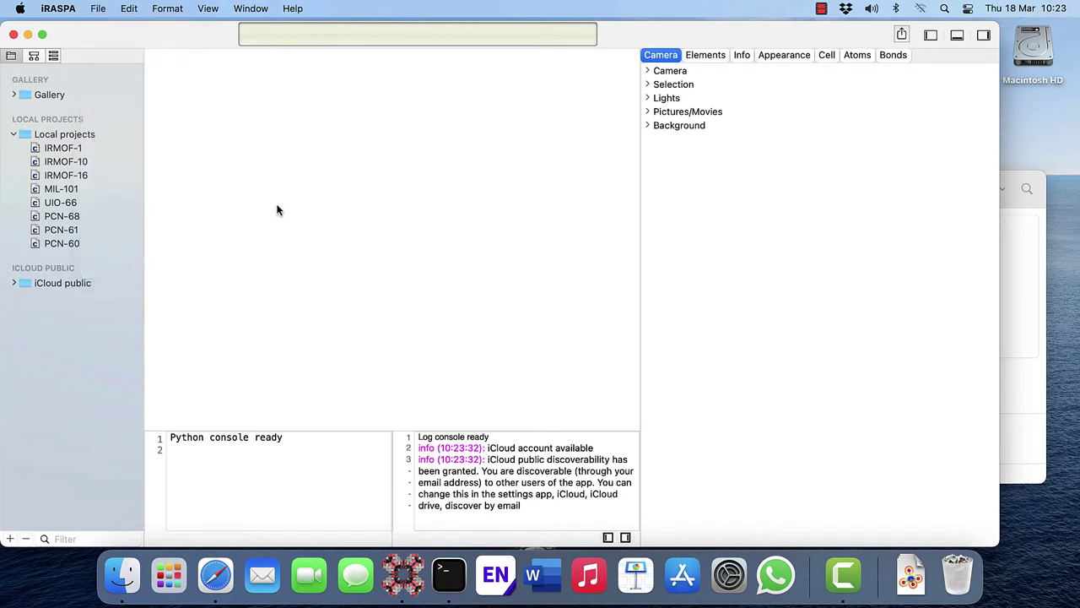
left_click(69, 190)
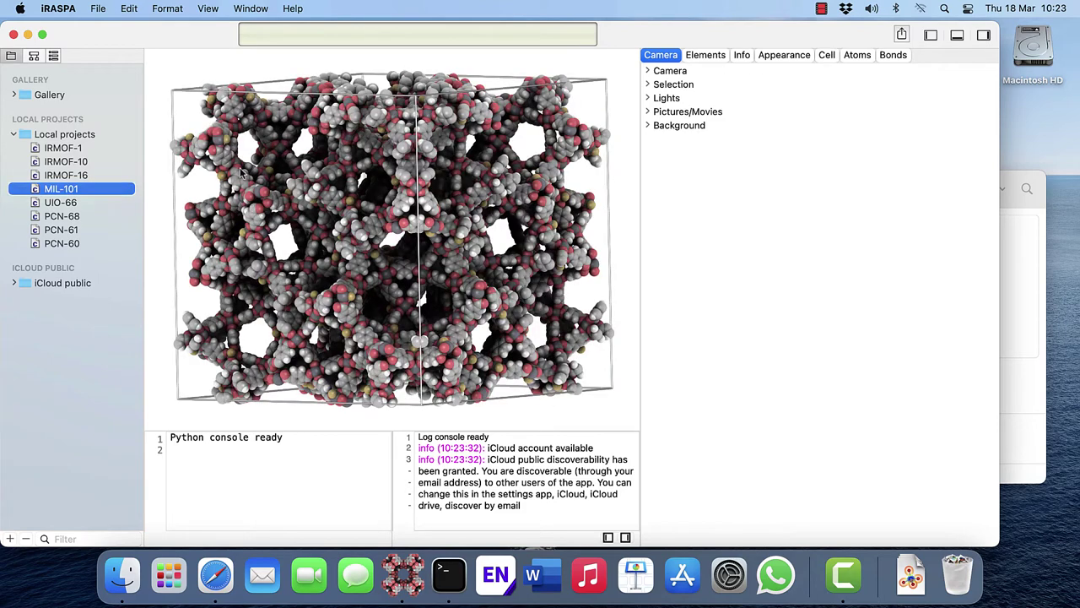
left_click(207, 8)
left_click(262, 141)
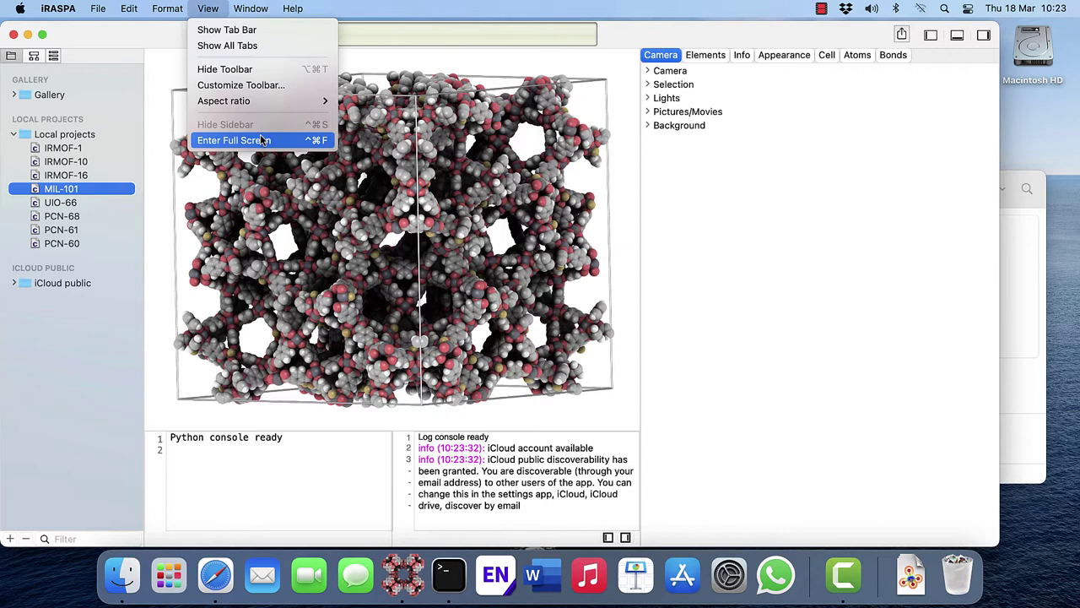
left_click(42, 36)
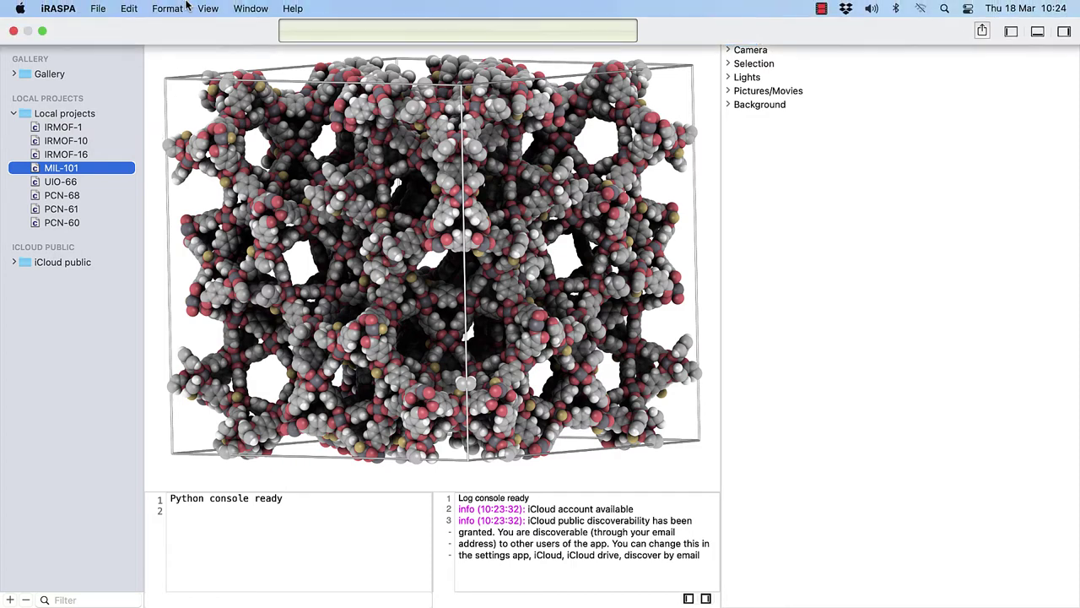
left_click(207, 7)
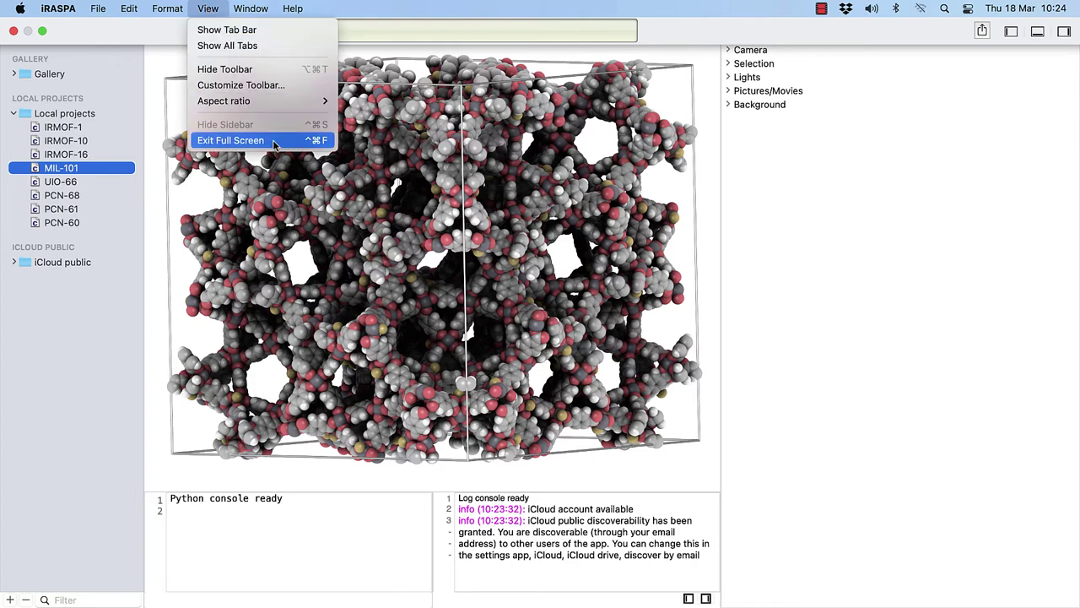
left_click(42, 33)
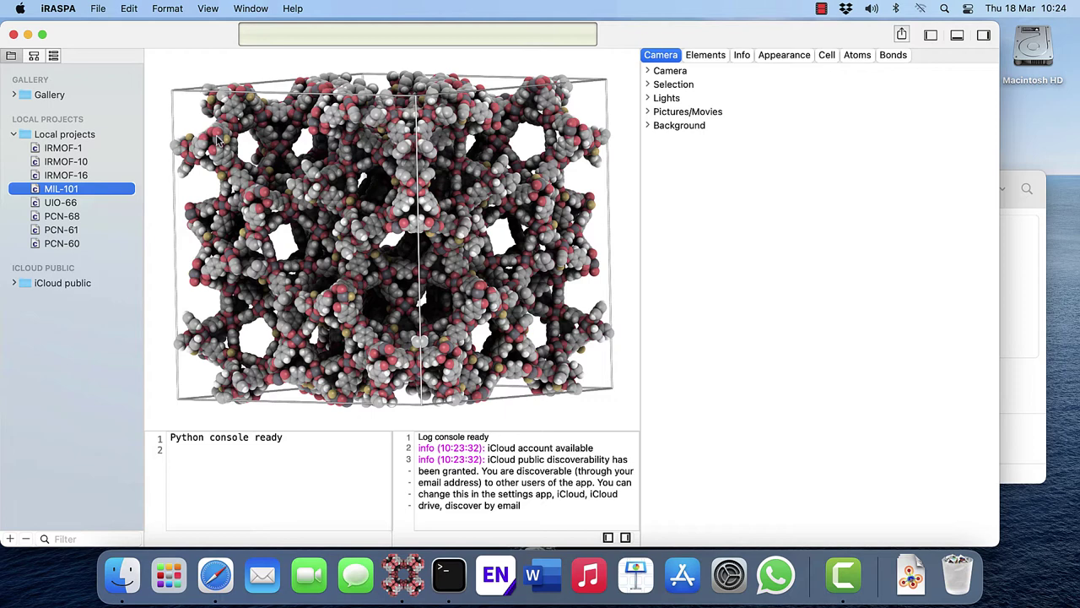
- Create a new empty Untitled workspace window and drag it aside to reveal MIL-101
left_click(99, 9)
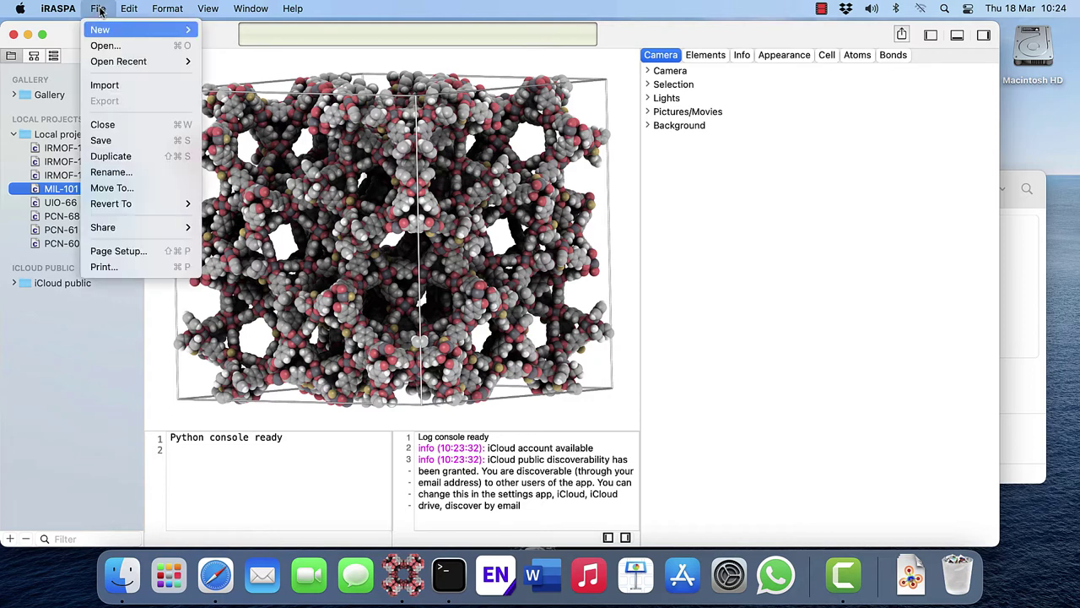
mouse_move(100, 30)
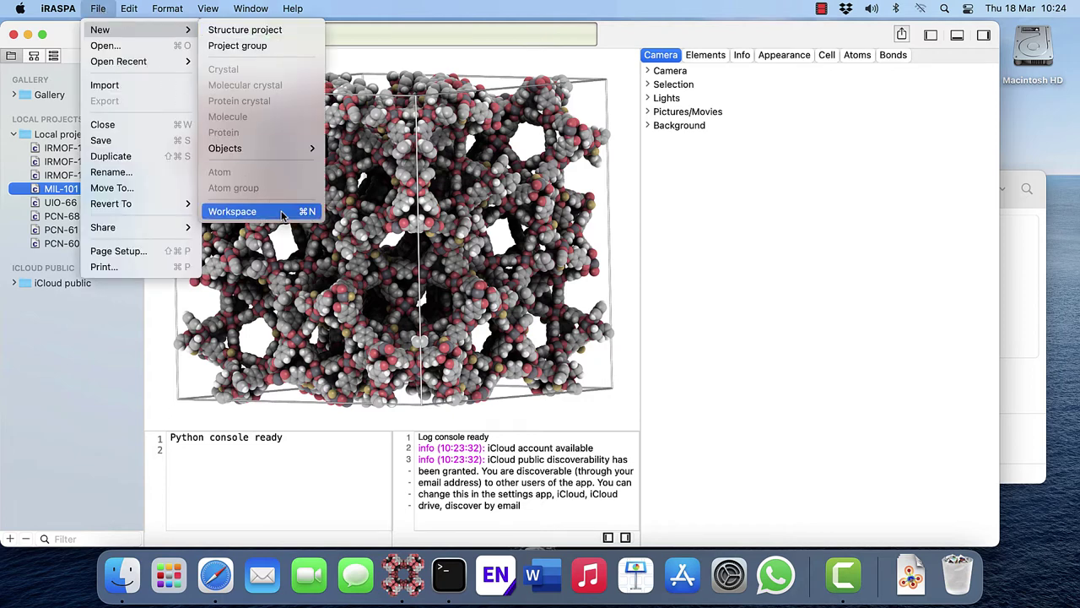
left_click(282, 214)
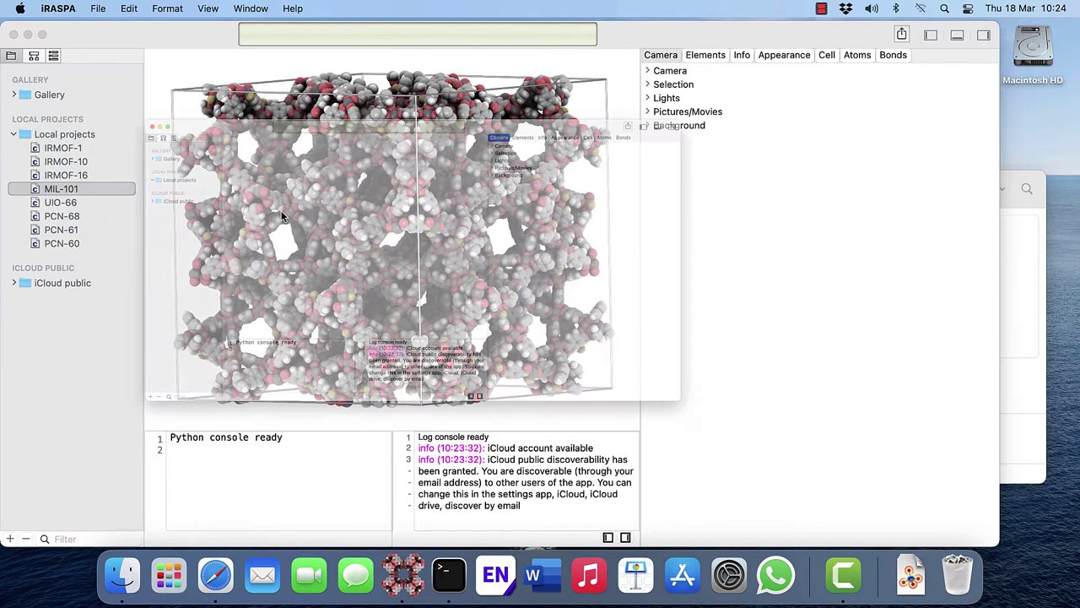
left_click_drag(143, 38, 334, 36)
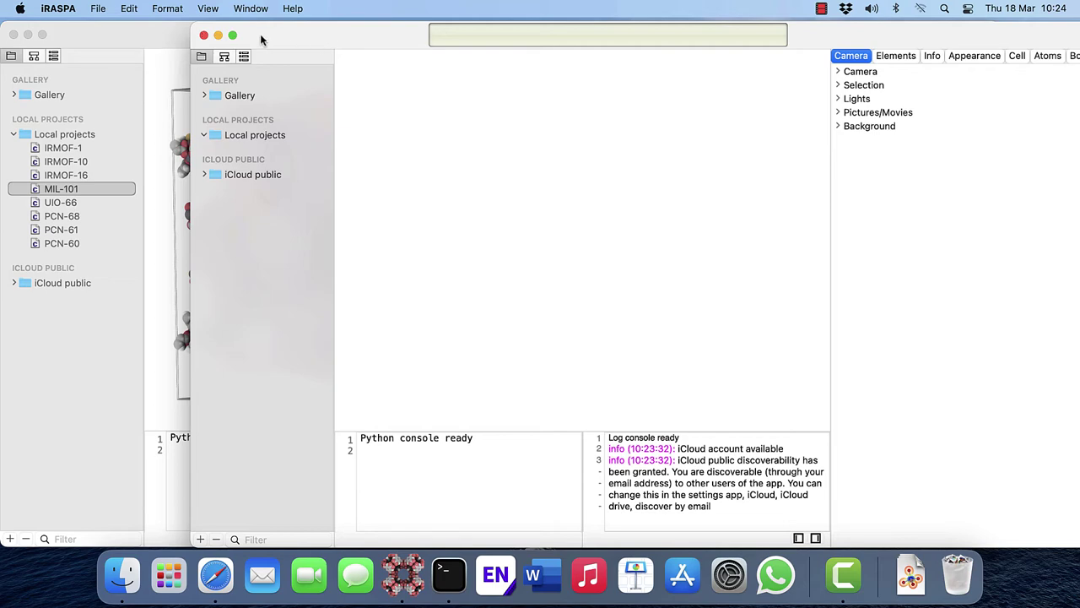
- Switch between the Untitled and MOFs windows with Mission Control, ending with MOFs in front
left_click(143, 39)
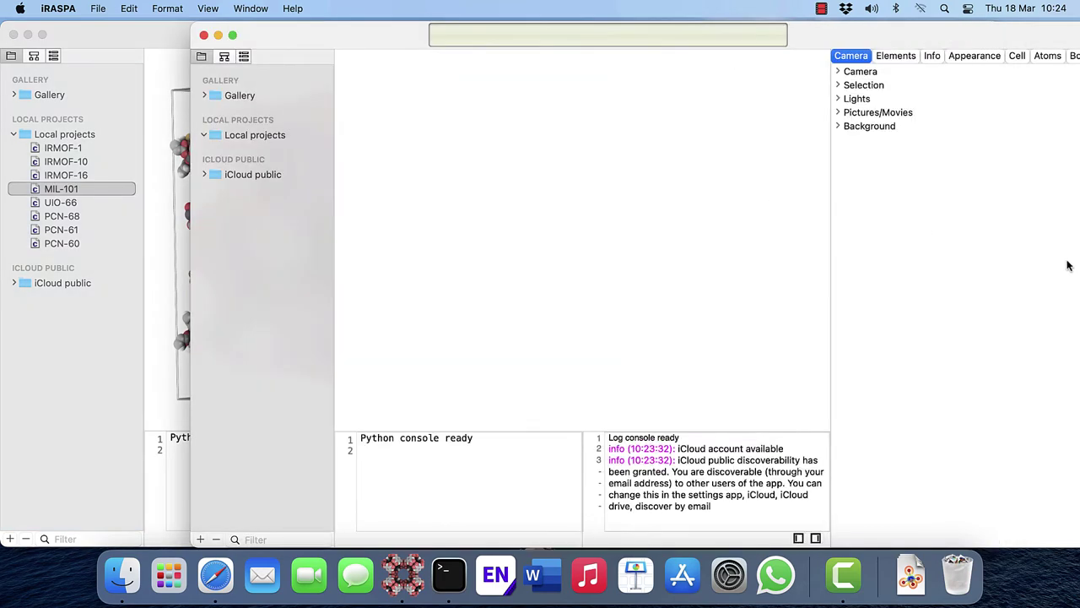
left_click(1064, 260)
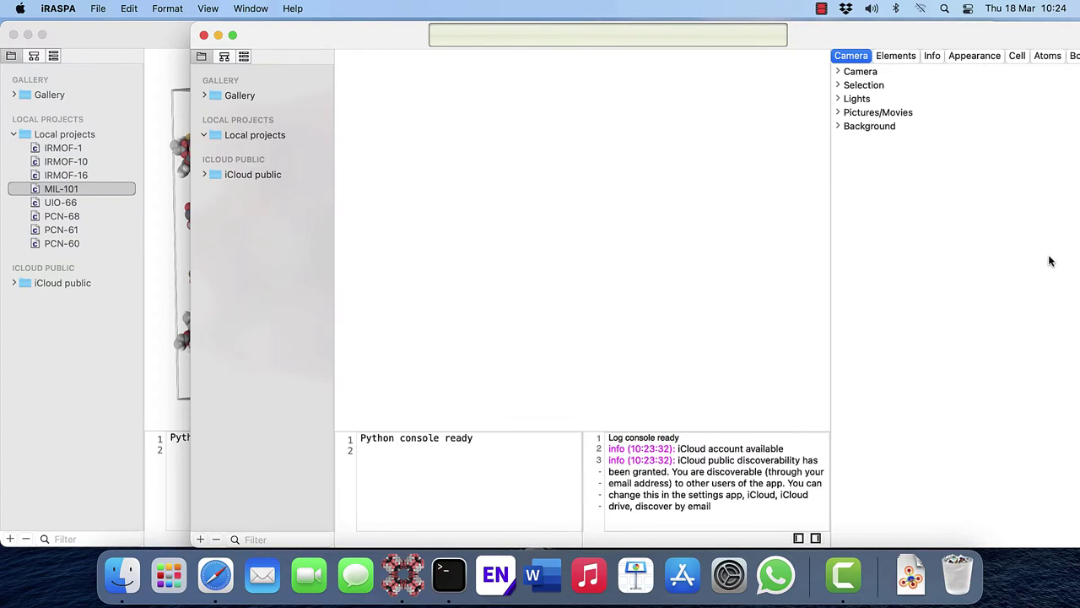
left_click(169, 44)
key("ctrl+Up")
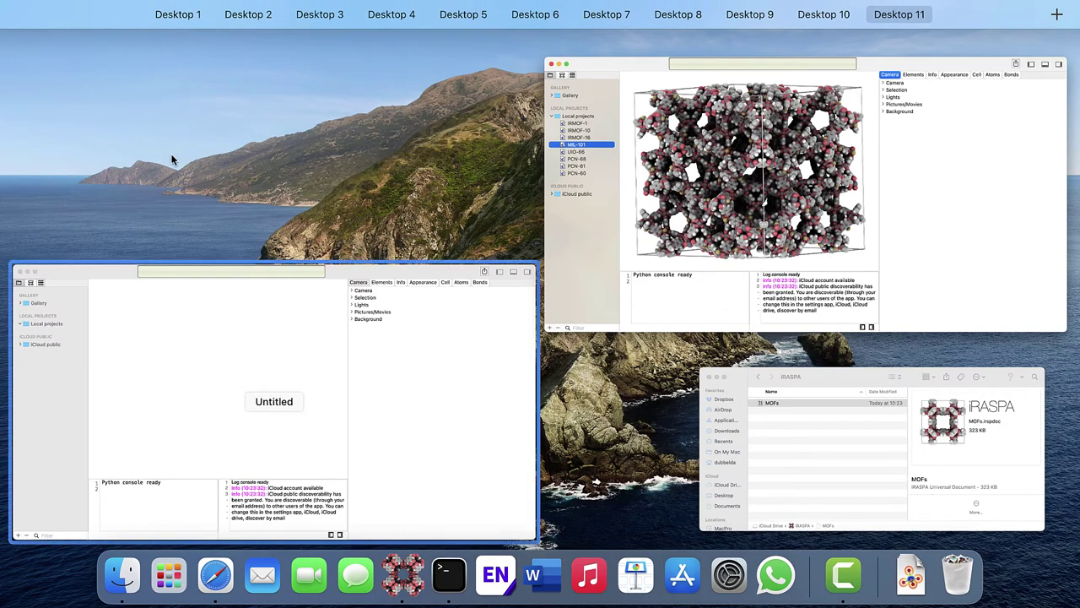
left_click(178, 353)
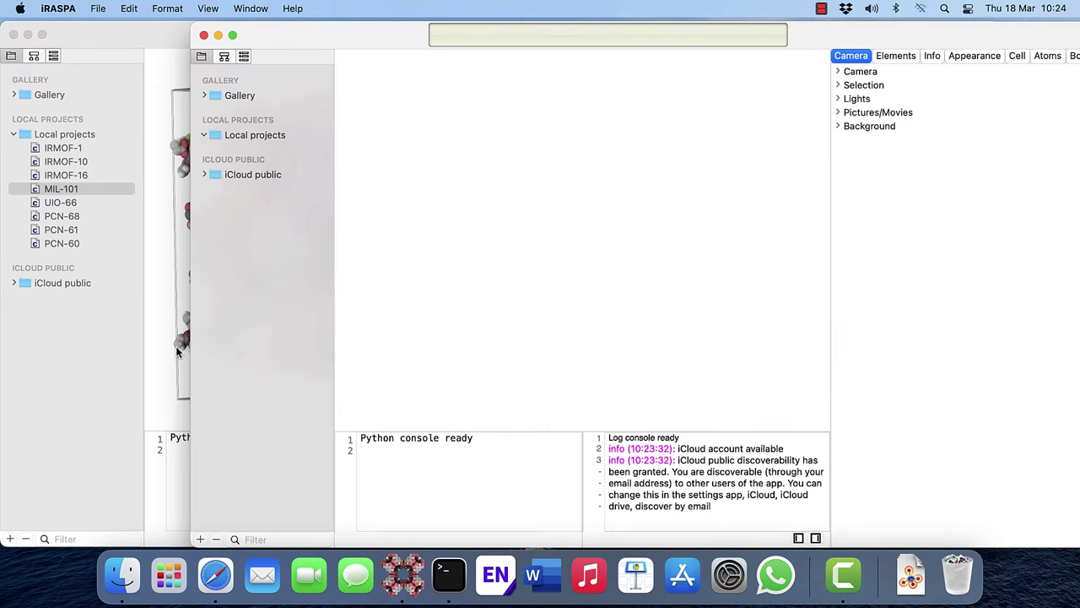
key("ctrl+Up")
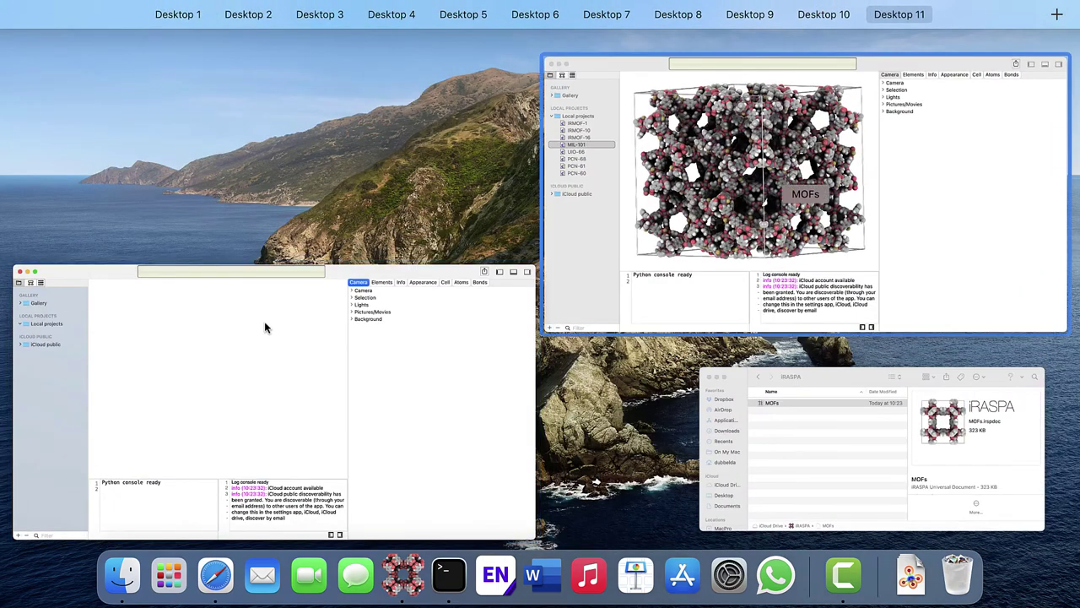
left_click(669, 215)
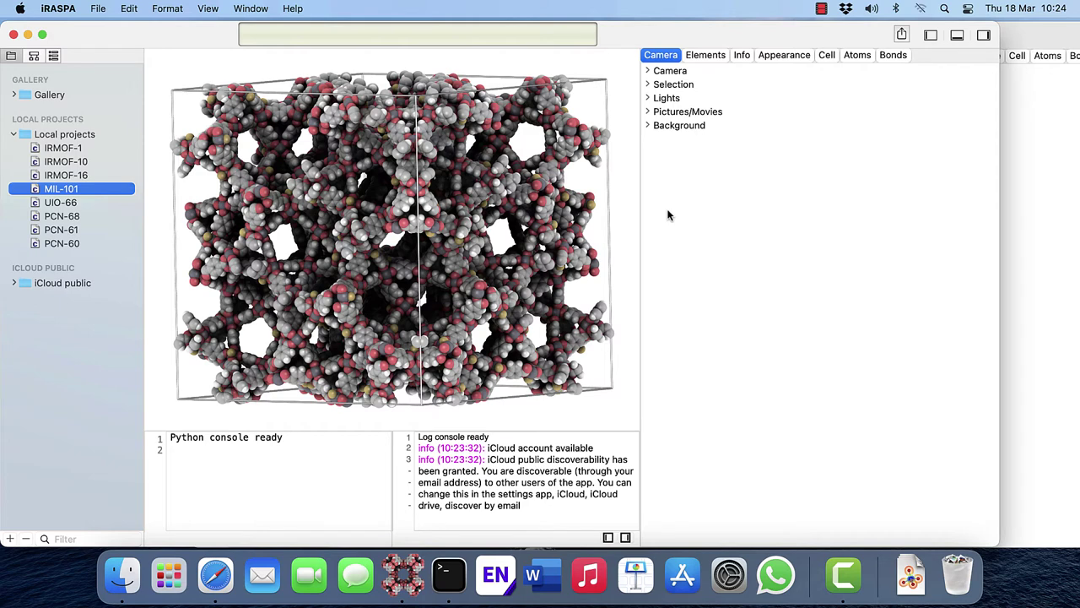
- Tile the MOFs document window to the left half of the screen
left_click(255, 8)
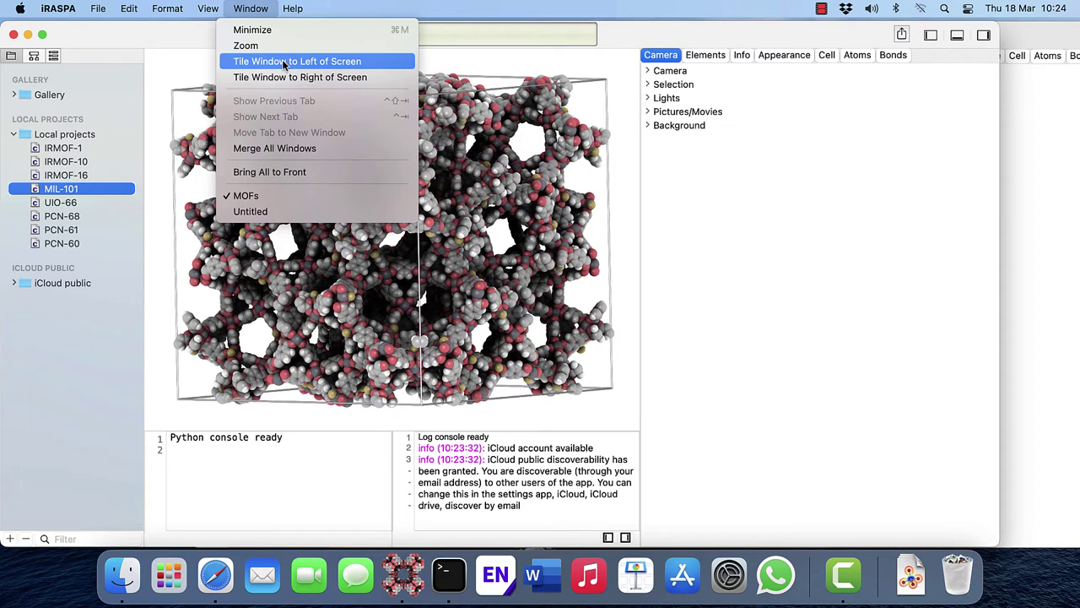
key("Down")
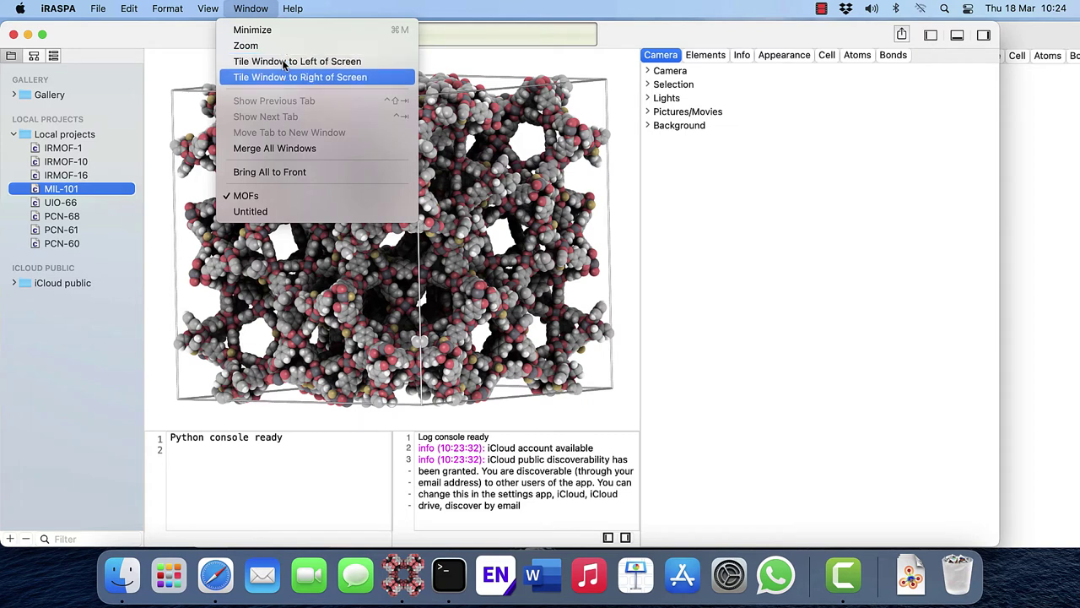
left_click(43, 36)
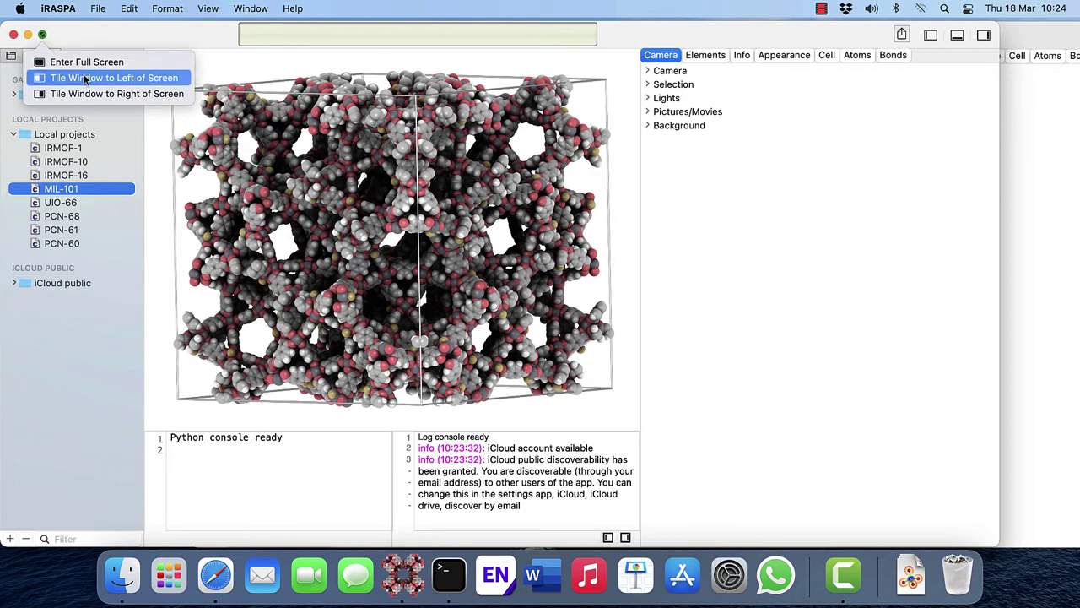
left_click(85, 78)
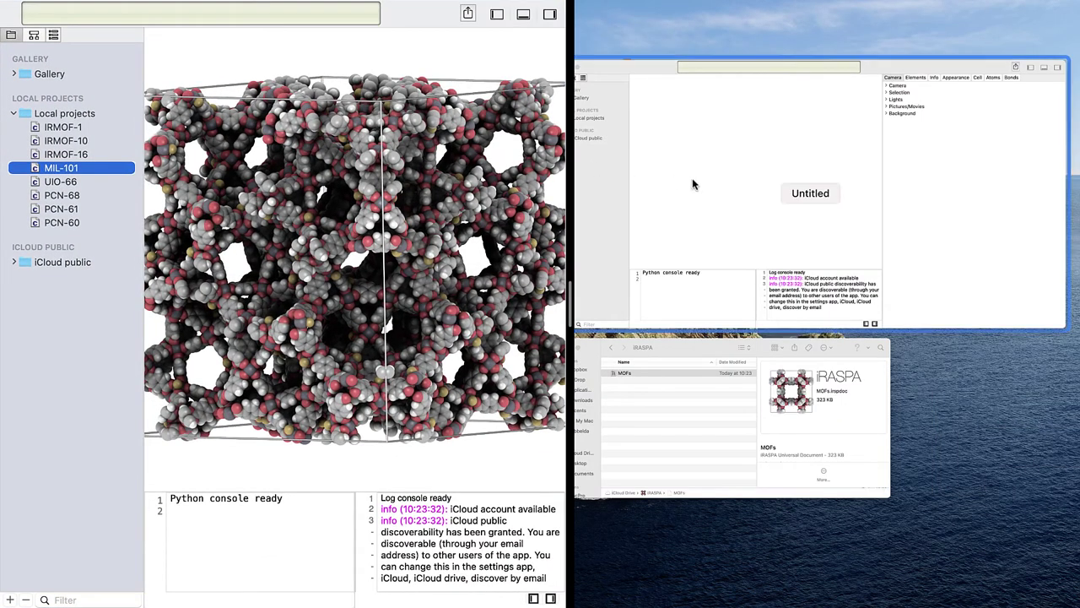
- Put the Untitled window on the right half and reset IRMOF-1's camera to the Z-direction
left_click(706, 187)
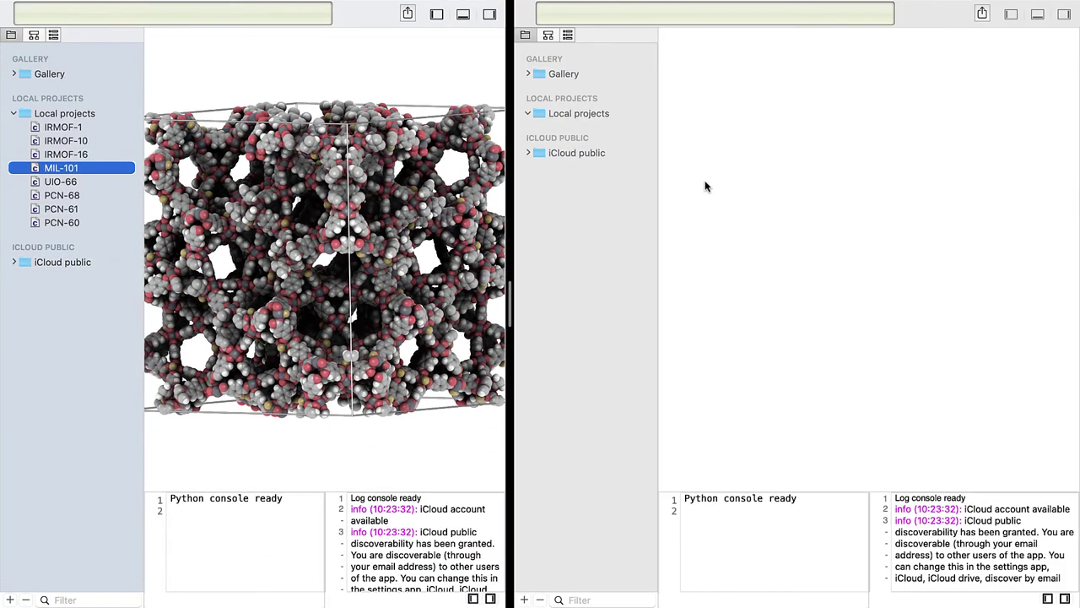
left_click(90, 126)
right_click(211, 131)
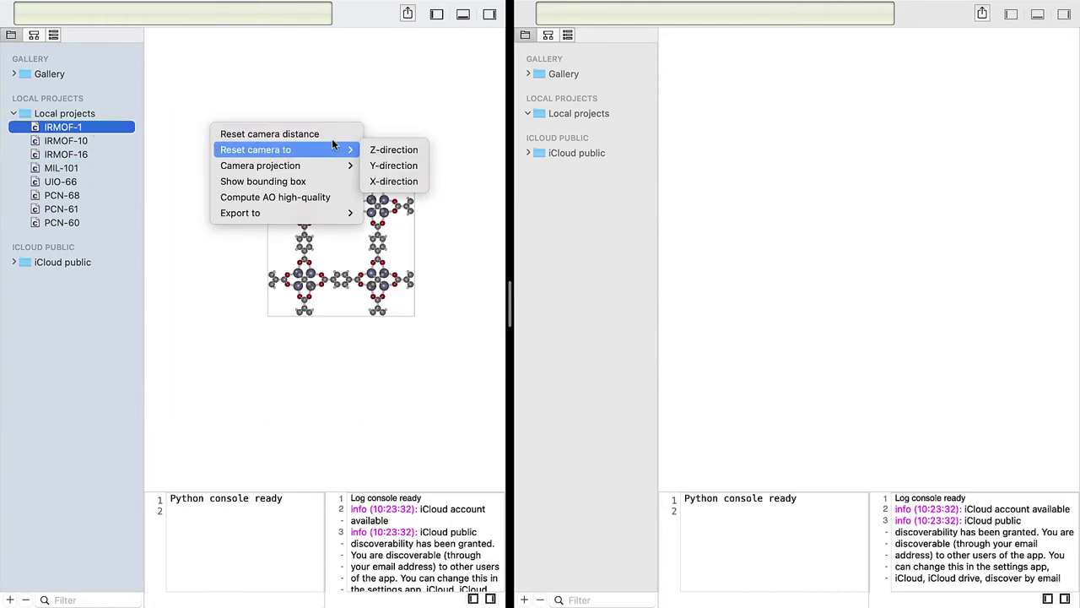
left_click(398, 147)
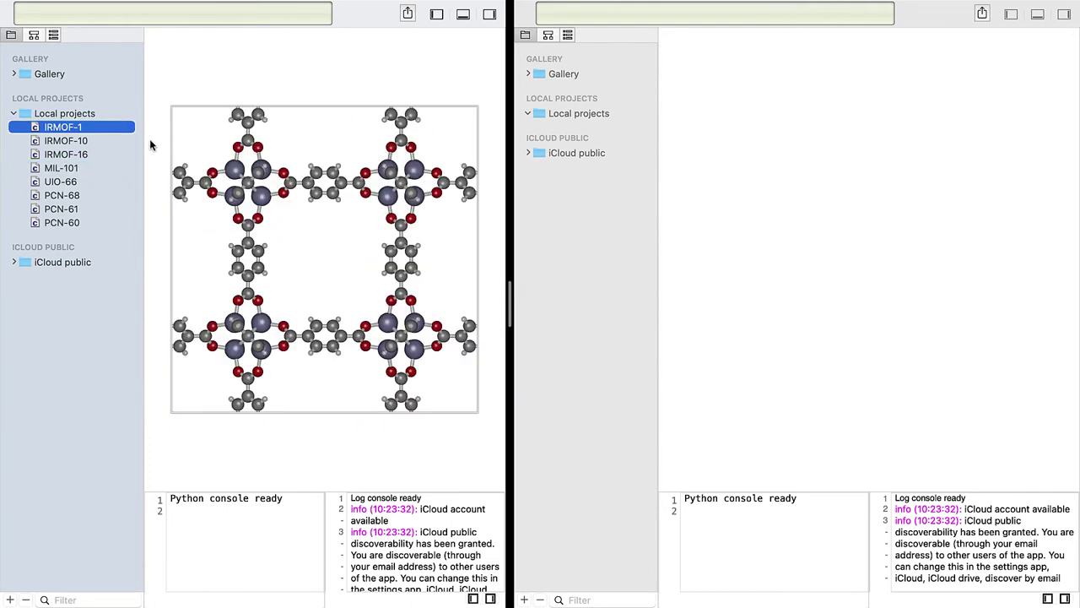
- Copy IRMOF-10 into the Untitled window, reset its camera to Z, and tilt it into 3-D
left_click_drag(80, 141, 540, 135)
left_click(596, 132)
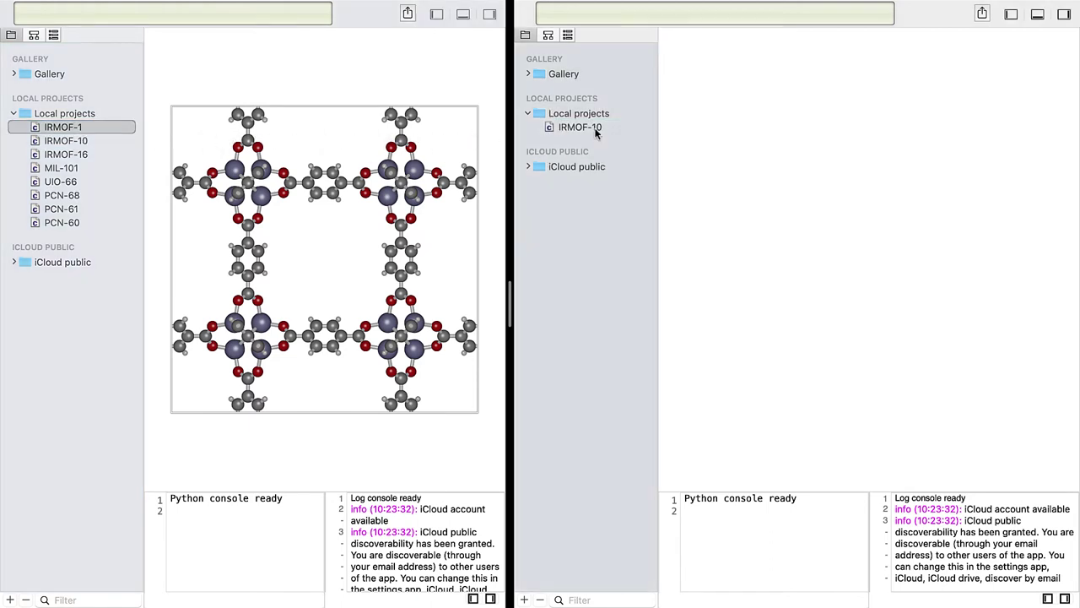
left_click(597, 132)
right_click(709, 124)
mouse_move(755, 145)
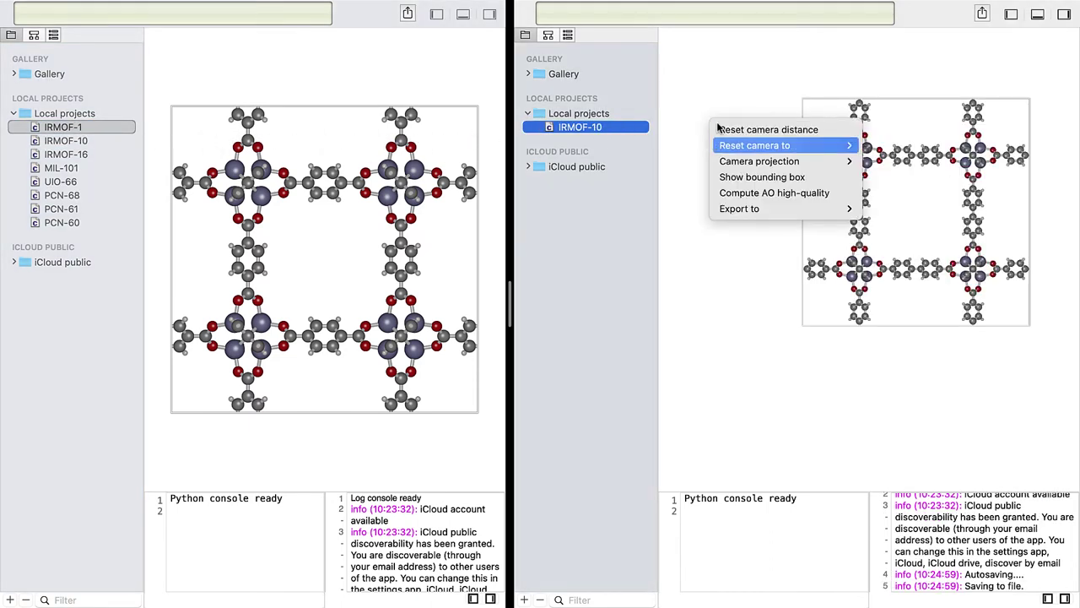
left_click(880, 149)
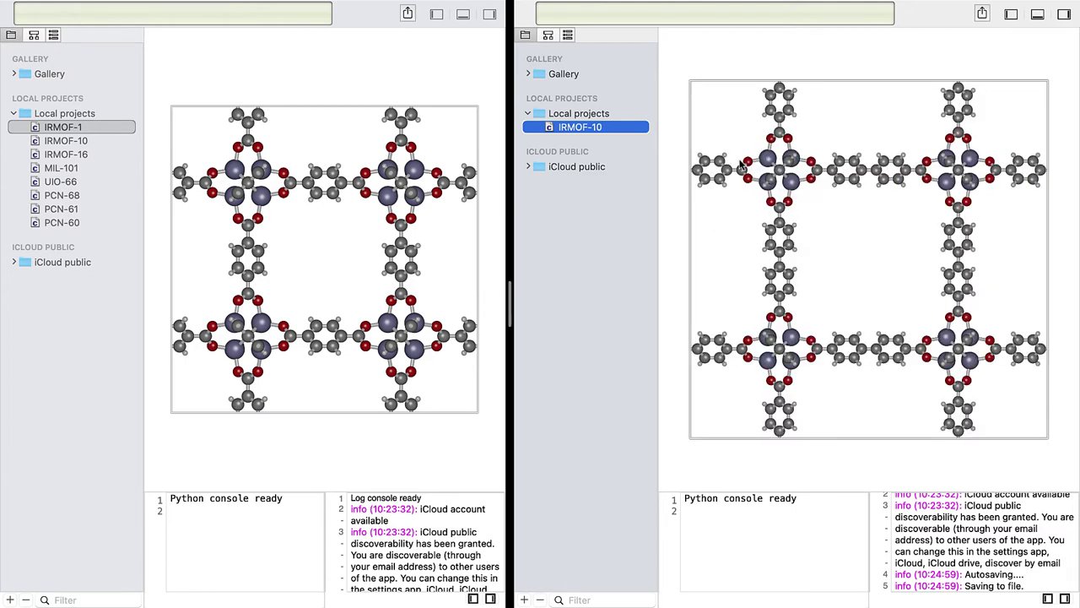
left_click_drag(854, 243, 864, 109)
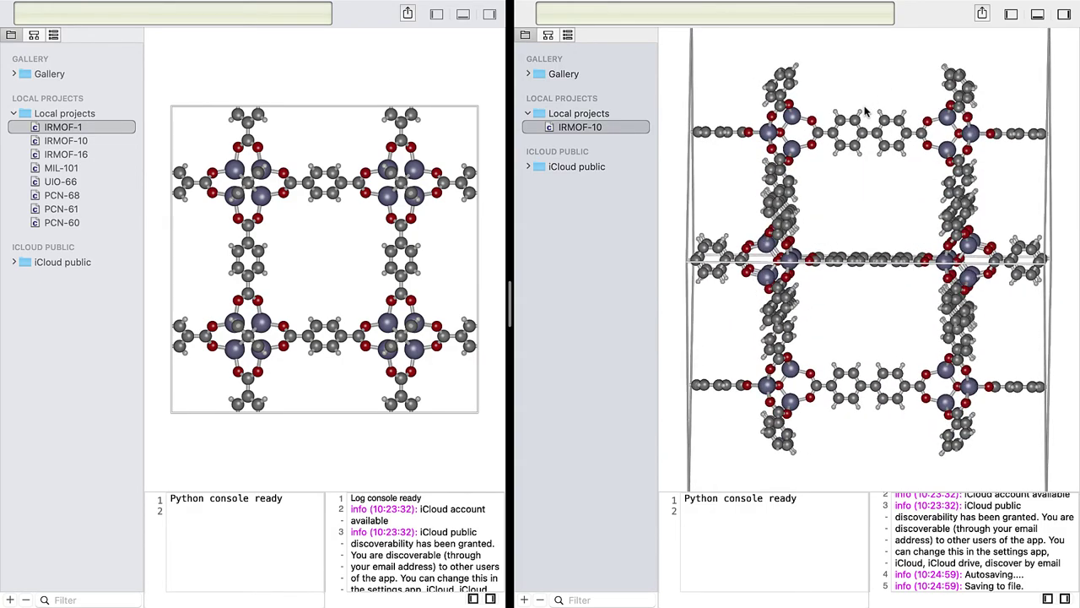
- Rotate IRMOF-1 and IRMOF-10 into matching body-diagonal views
left_click(294, 257)
mouse_move(312, 304)
left_mouse_down()
mouse_move(328, 257)
mouse_move(321, 211)
left_mouse_up()
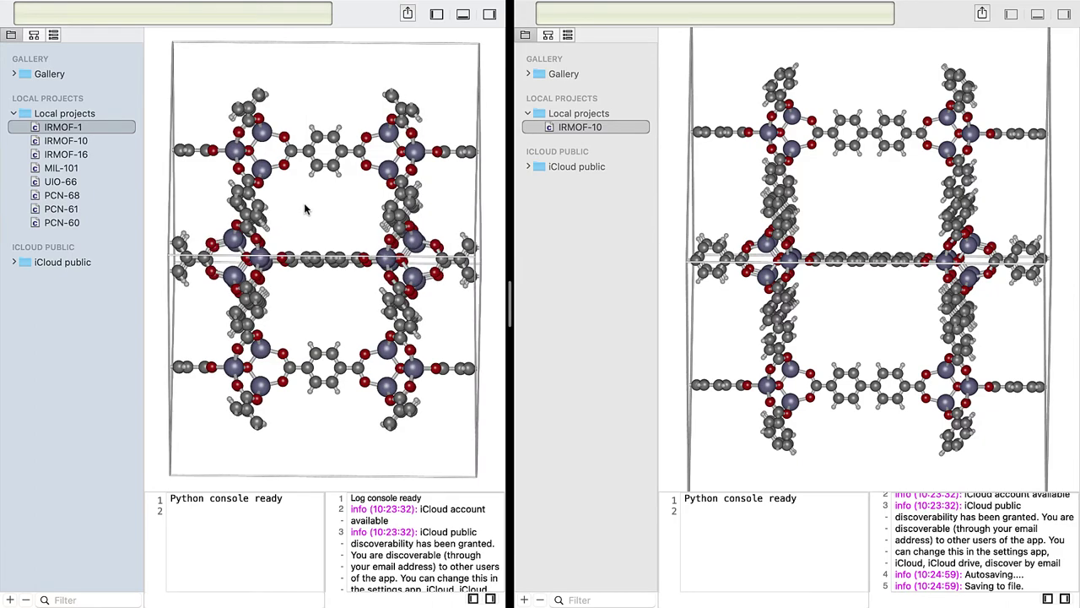
left_click_drag(191, 271, 261, 283)
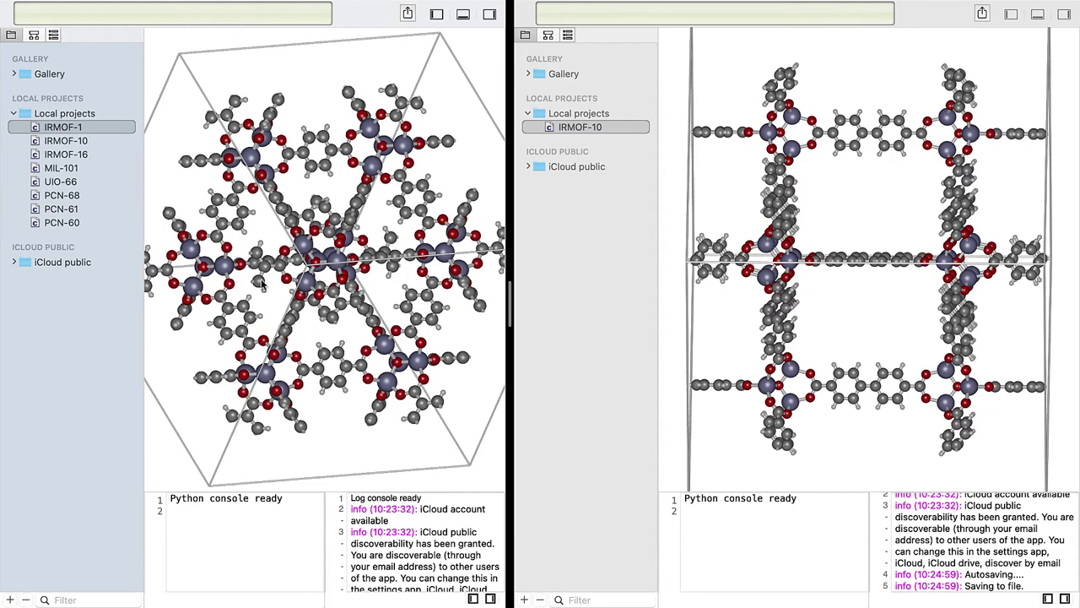
left_click(777, 295)
left_click_drag(774, 253, 793, 283)
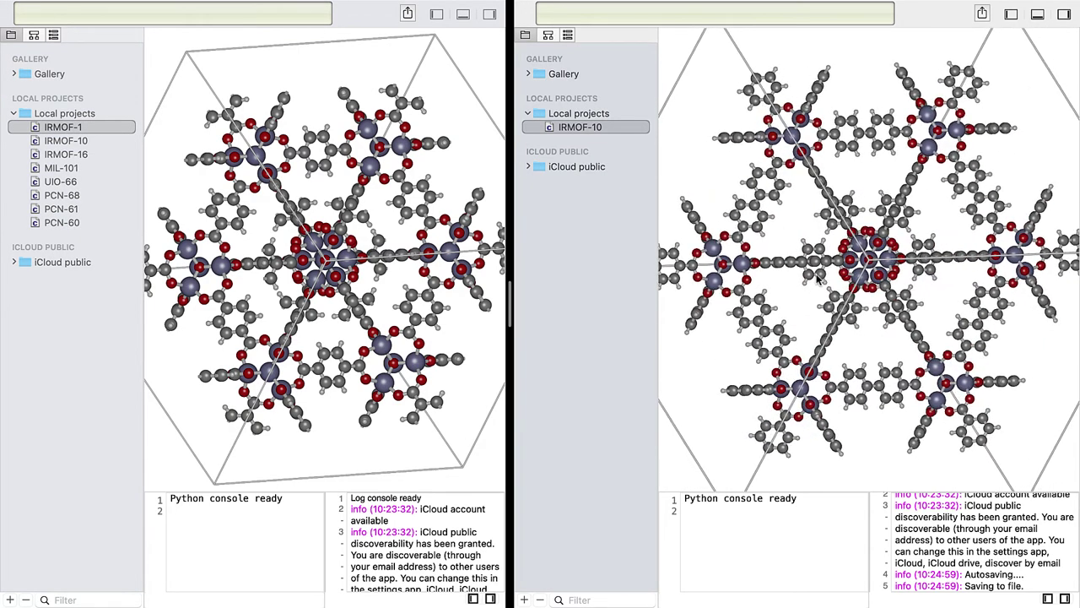
scroll(814, 281, "down", 3)
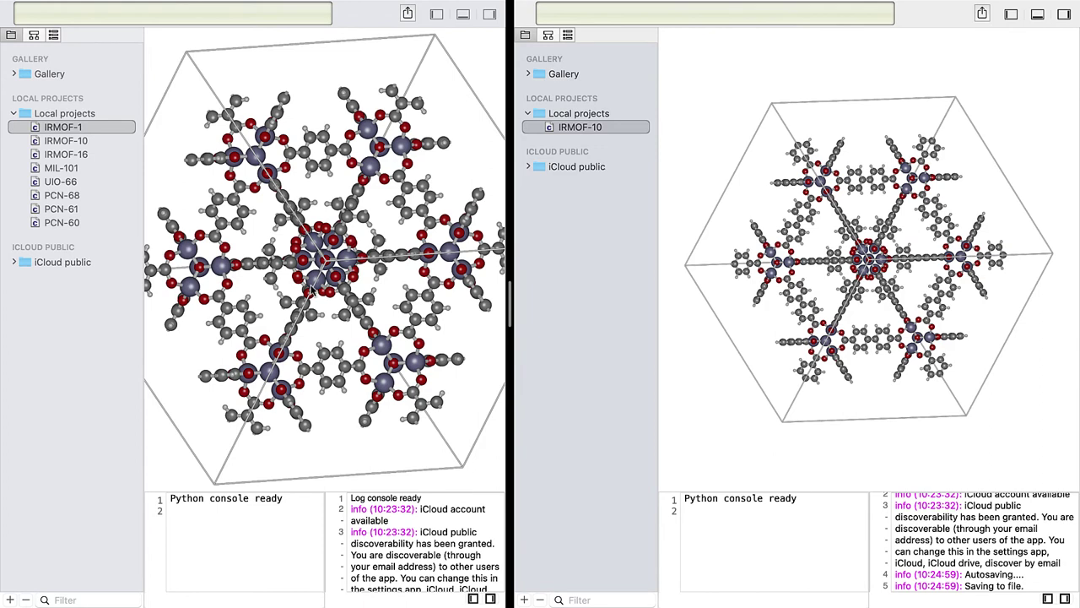
scroll(311, 289, "down", 5)
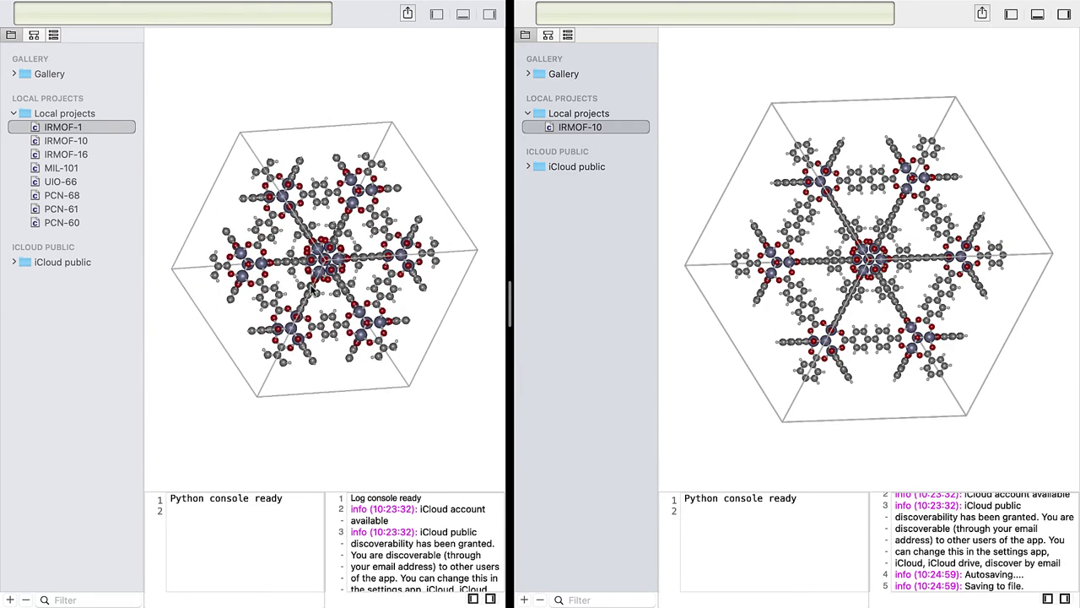
- Reset both the IRMOF-1 and IRMOF-10 cameras to face-on Z-direction views
right_click(309, 80)
mouse_move(354, 104)
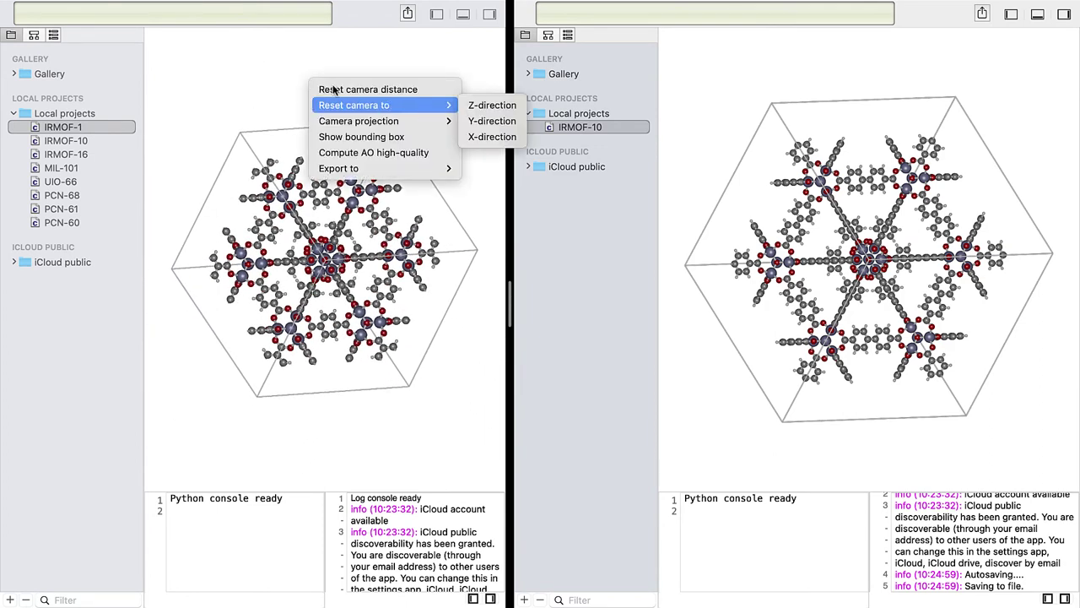
left_click(476, 108)
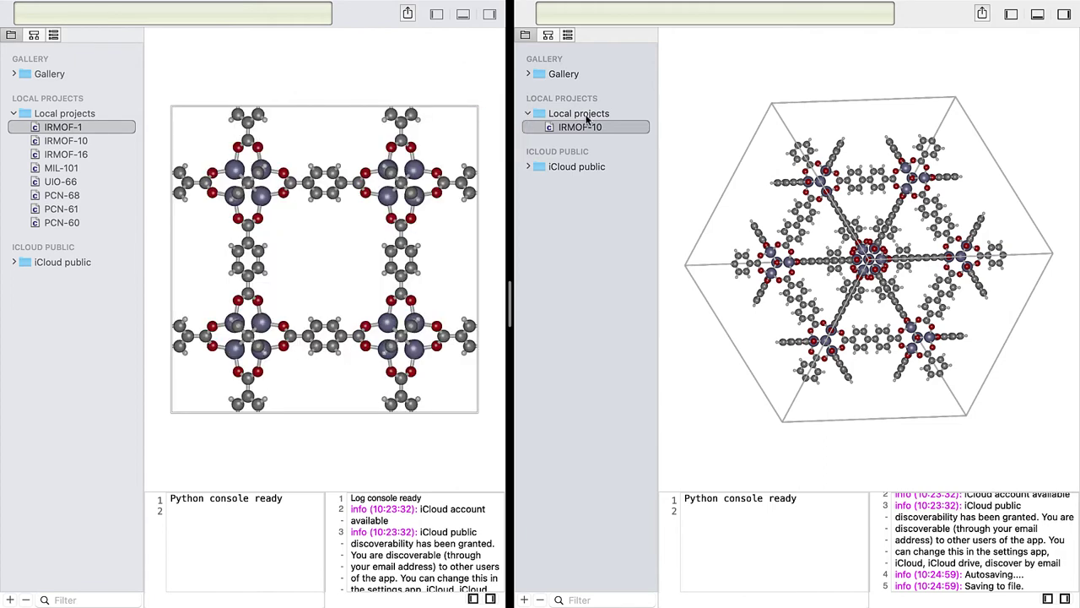
right_click(697, 128)
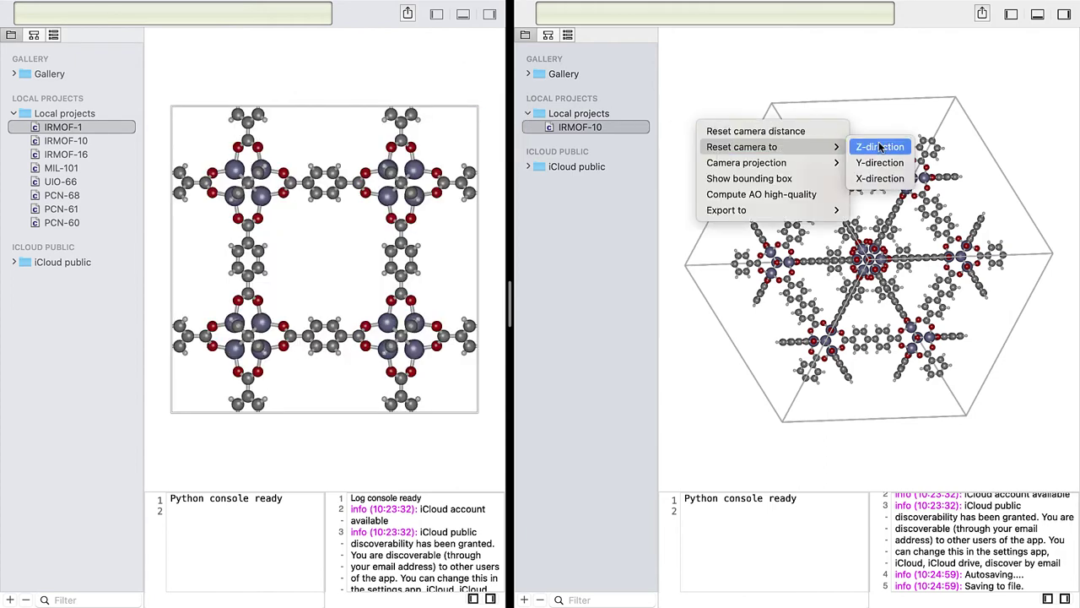
left_click(879, 143)
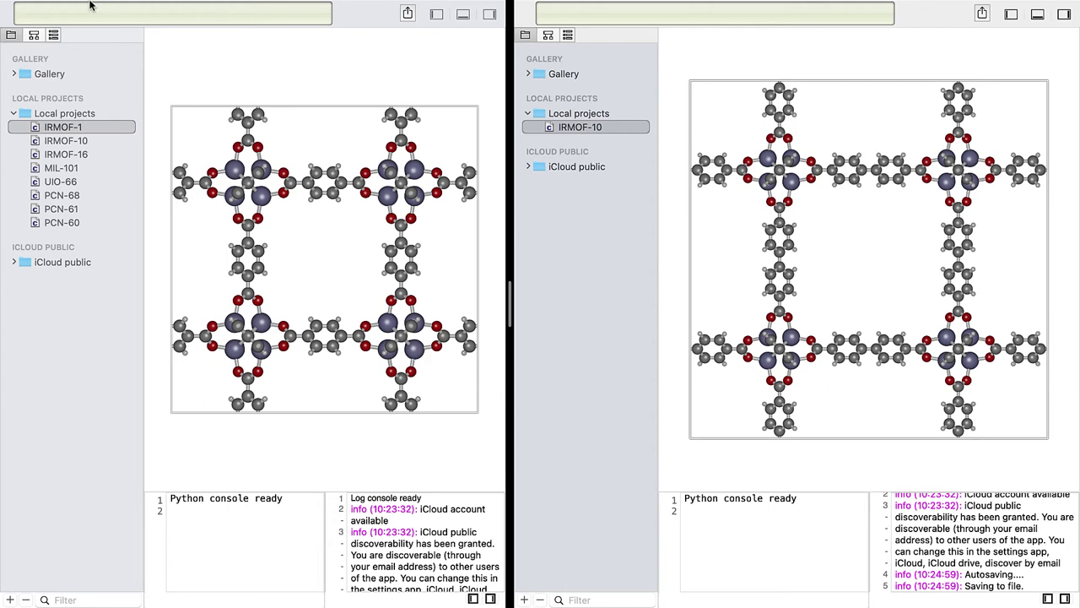
mouse_move(91, 7)
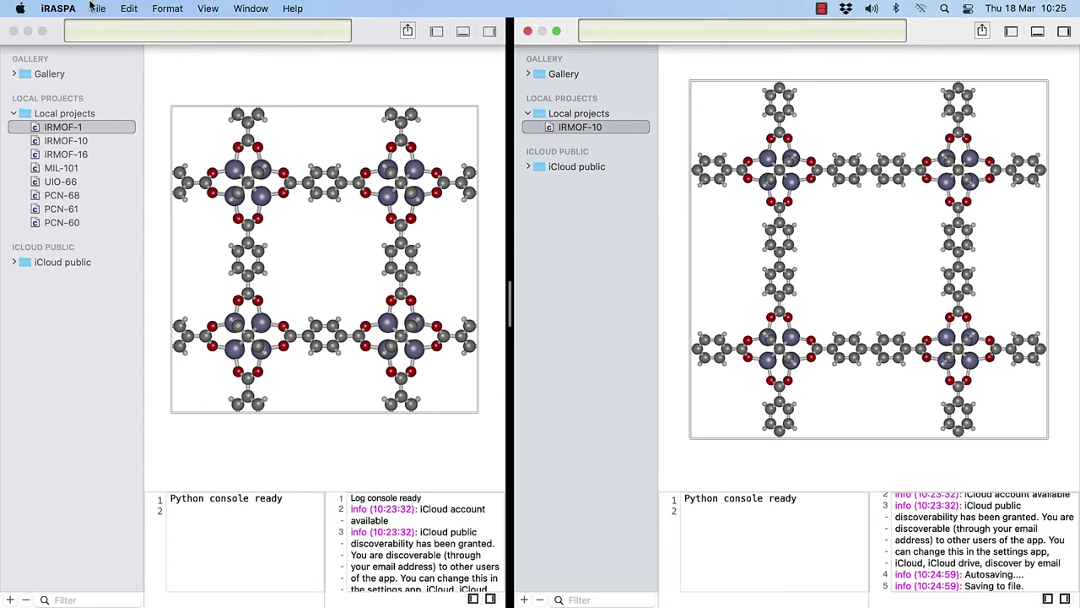
- Exit full screen for MOFs, then toggle IRMOF-10 full screen on and back off
left_click(43, 33)
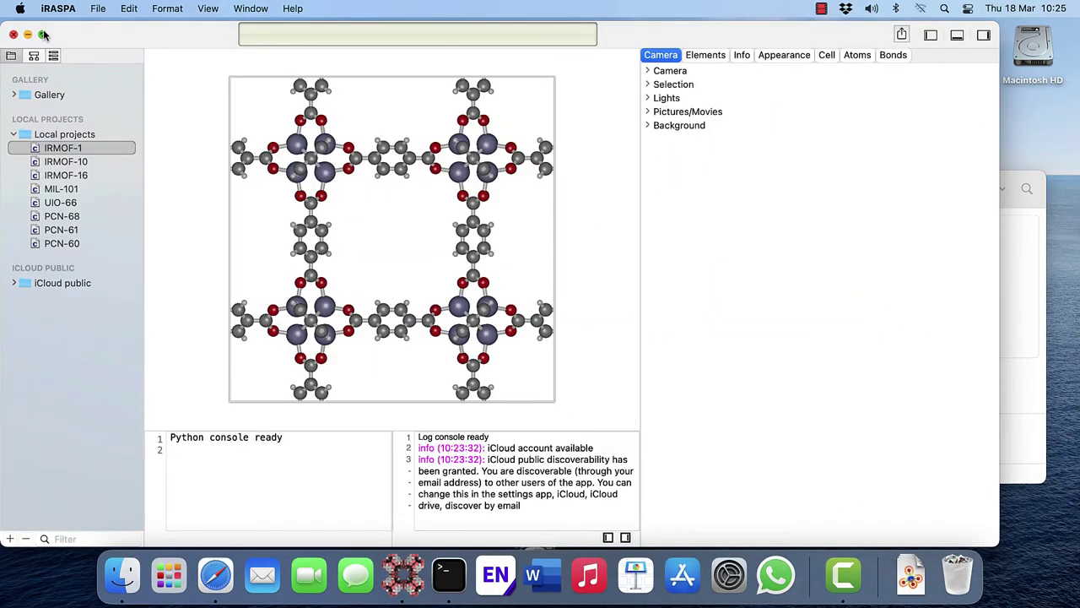
left_click(43, 34)
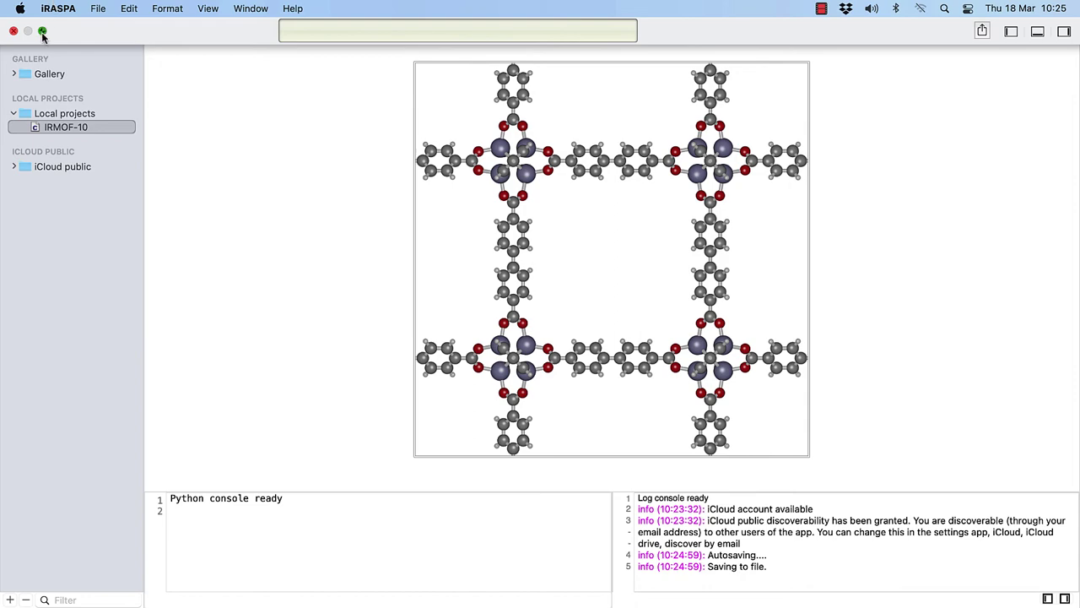
left_click(43, 31)
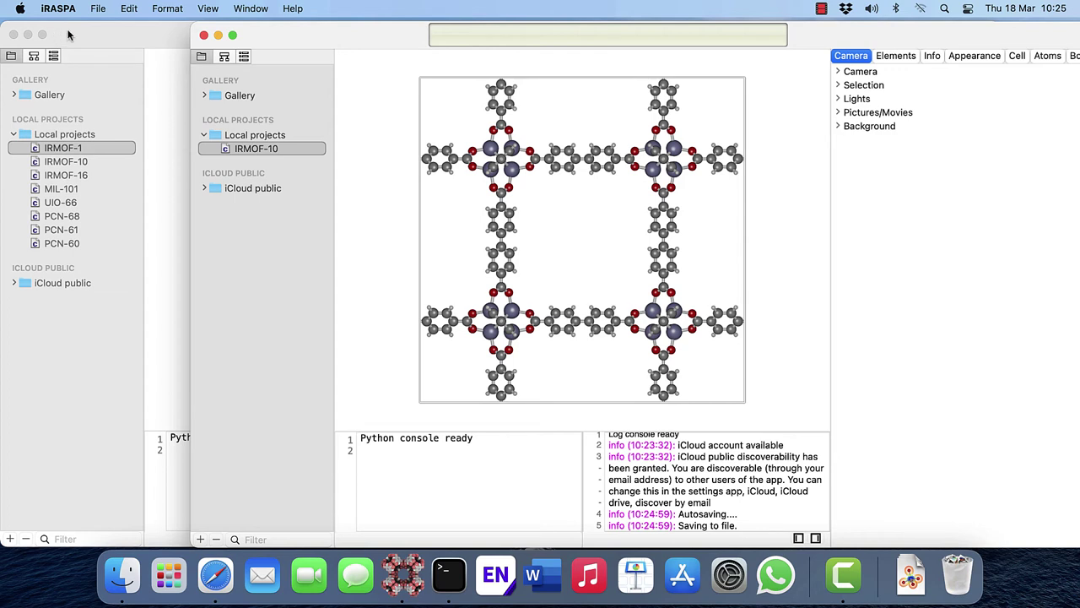
- Merge all windows so MOFs and IRMOF-10 share one tabbed window, moved left
left_click(249, 9)
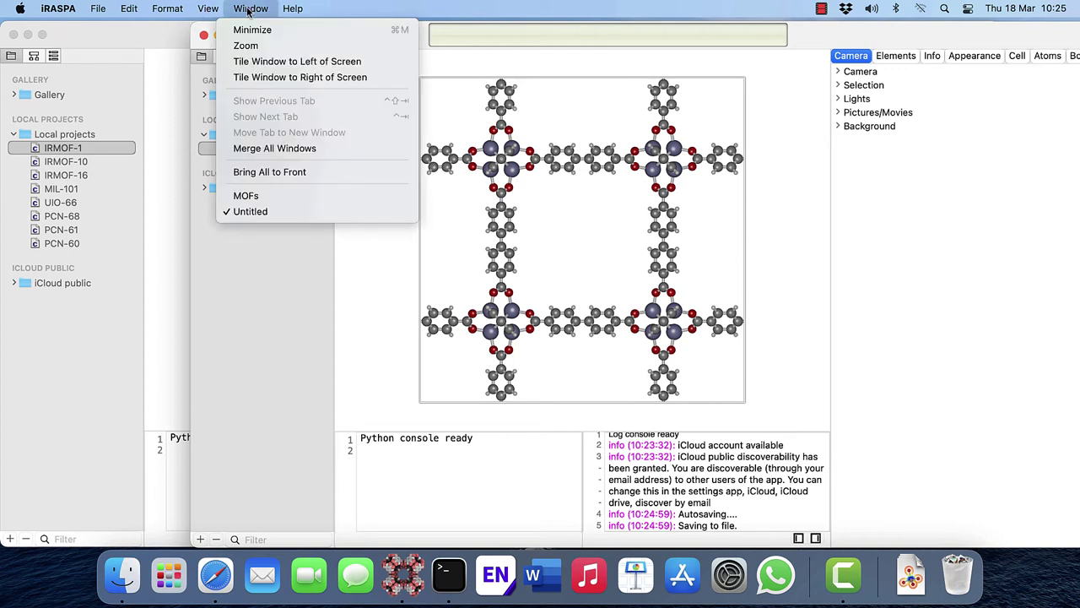
left_click(355, 147)
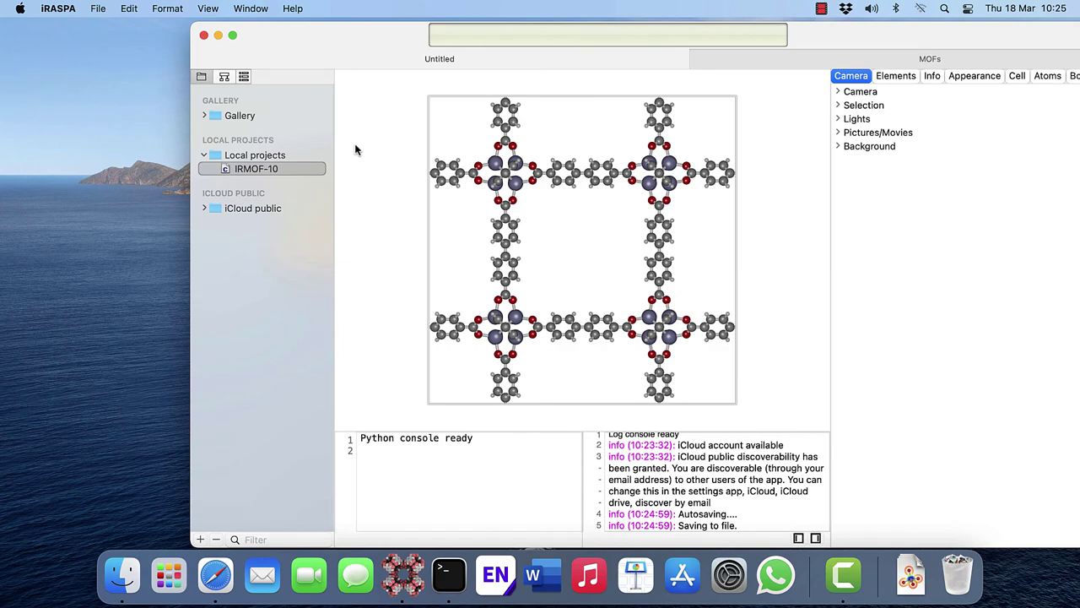
left_click_drag(400, 36, 246, 33)
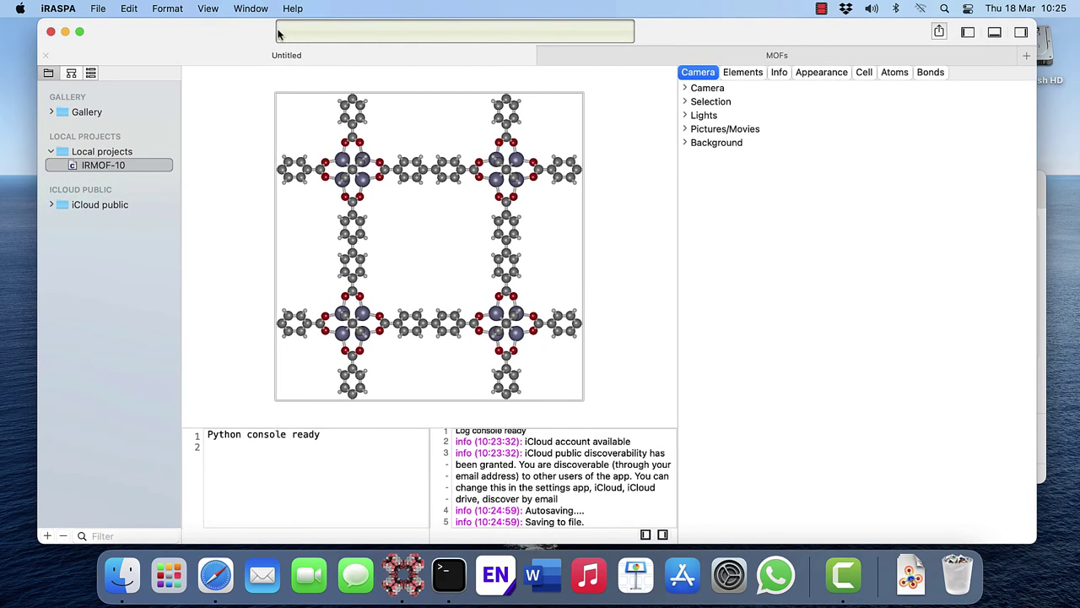
- Switch between the MOFs and Untitled tabs, then drag MOFs out into its own window
left_click(634, 55)
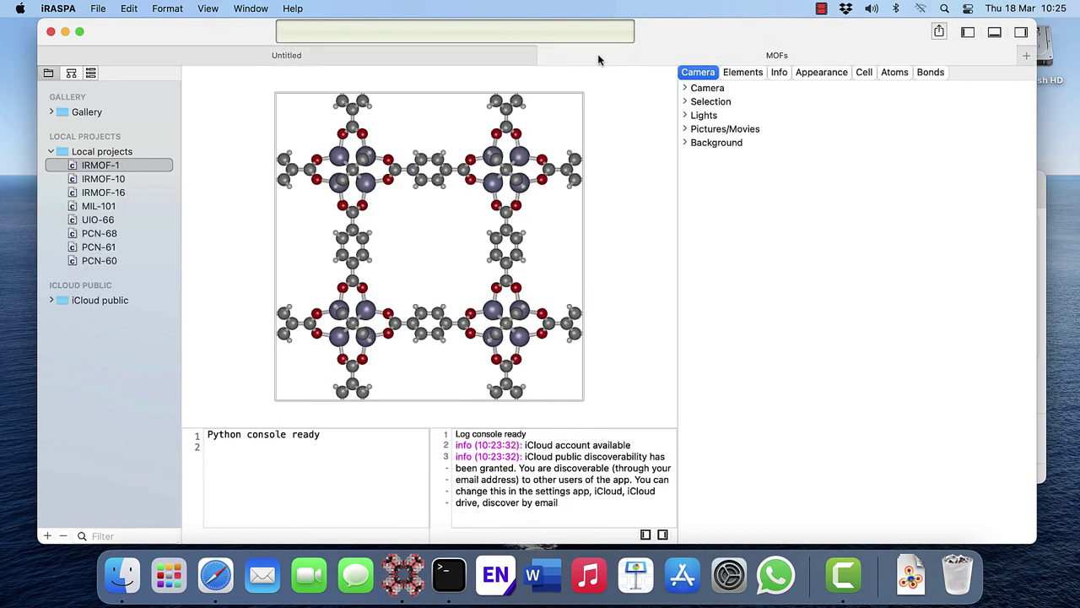
left_click(378, 56)
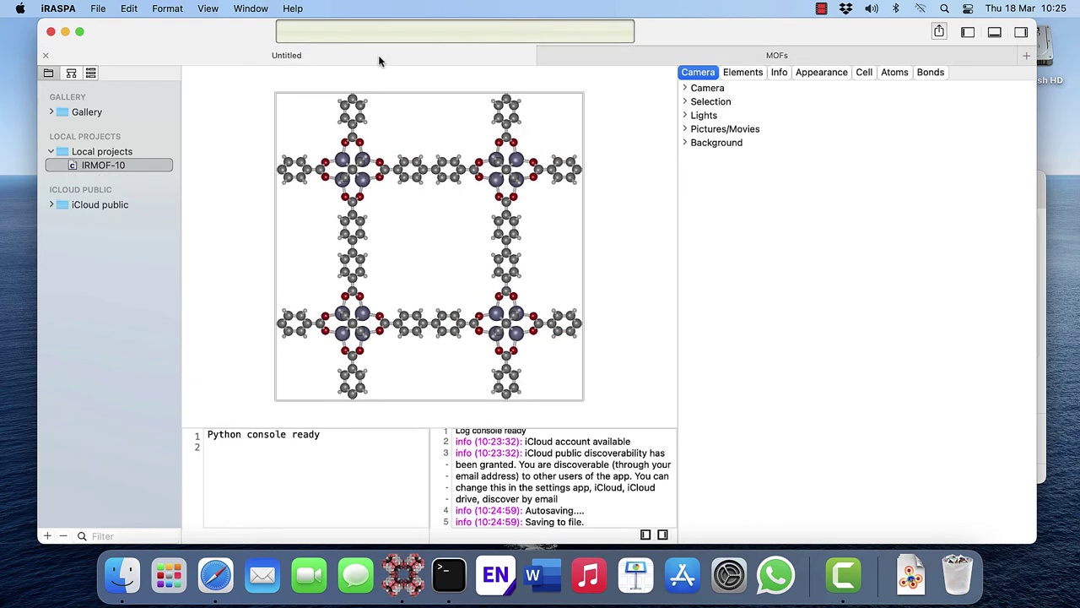
left_click(634, 59)
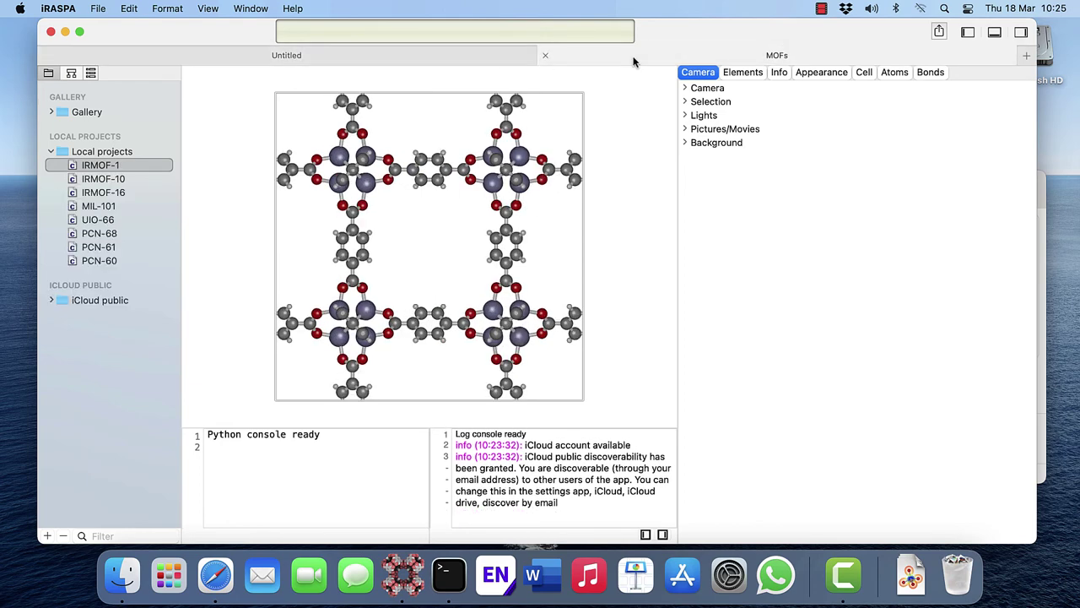
left_click_drag(634, 59, 540, 292)
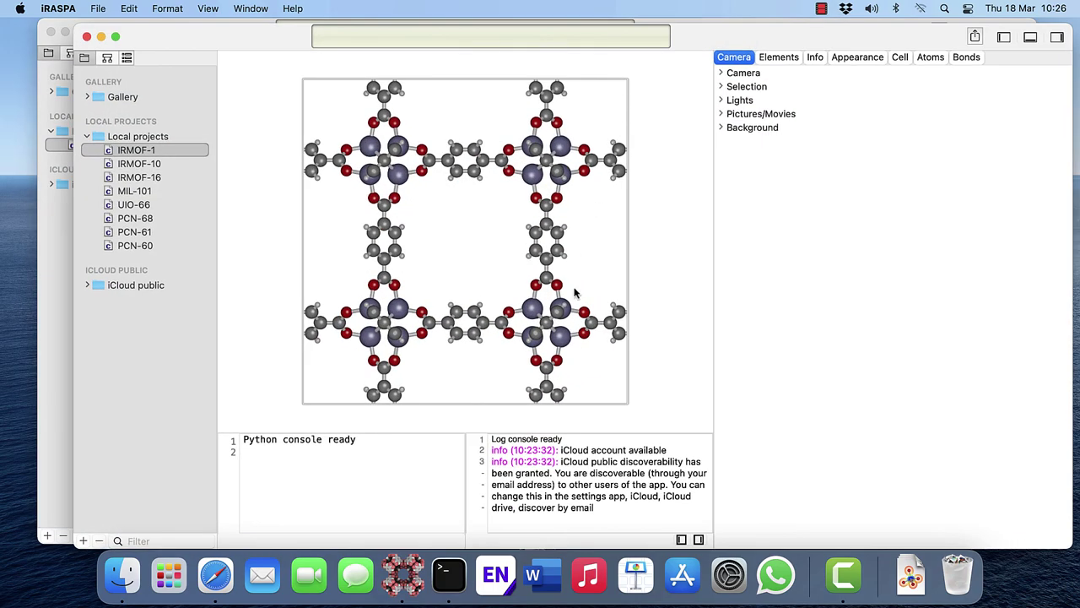
- Close the MOFs window and save the Untitled document as IRMOF-10 on the iCloud Desktop
left_click(87, 37)
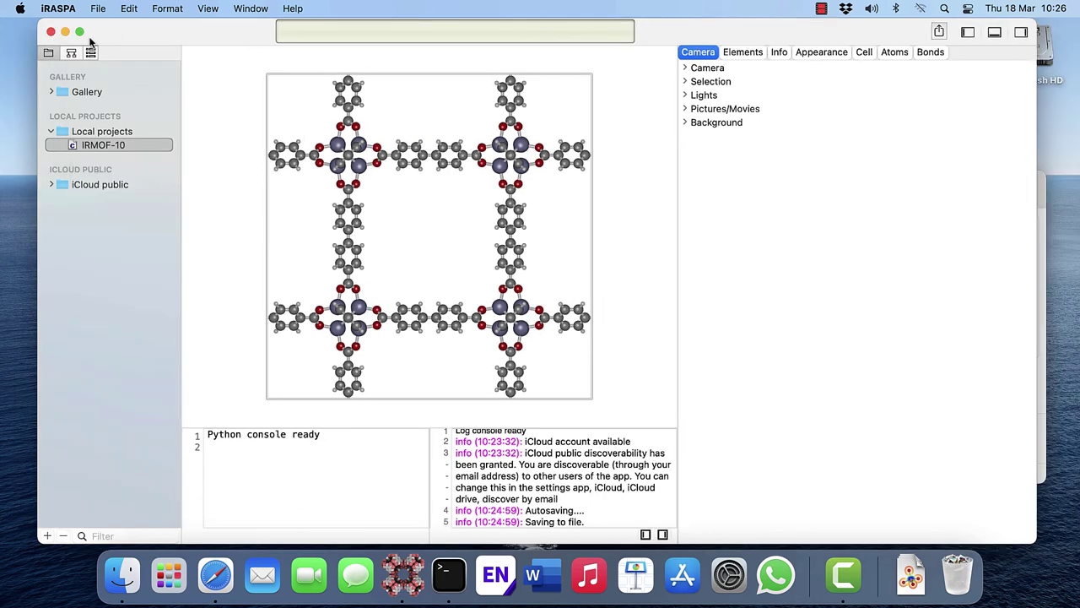
left_click(51, 33)
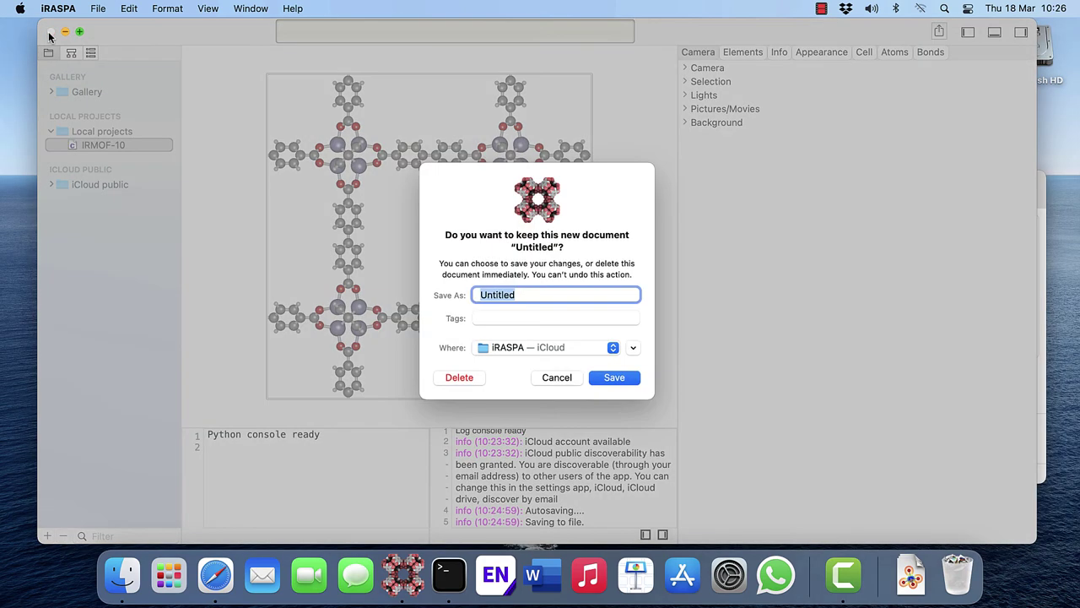
left_click(527, 347)
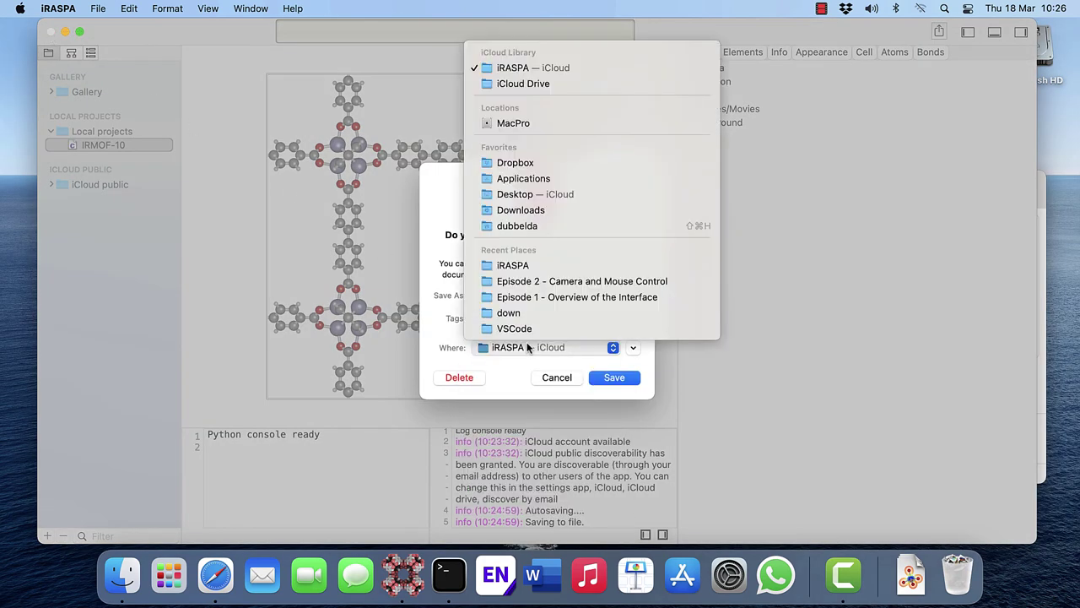
left_click(551, 195)
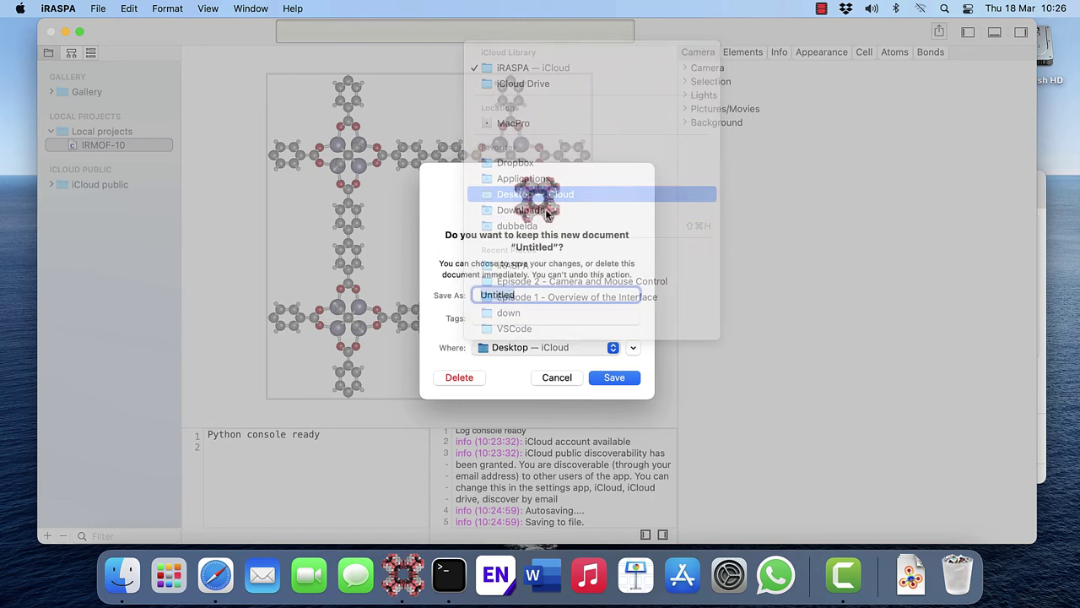
type("IRM")
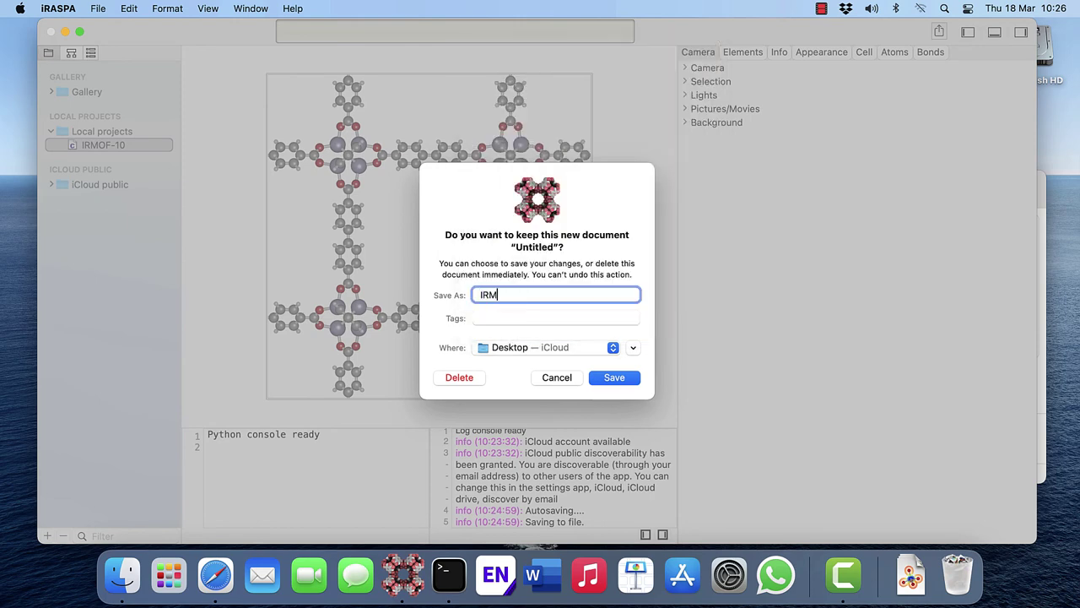
type("OF-10")
left_click(617, 376)
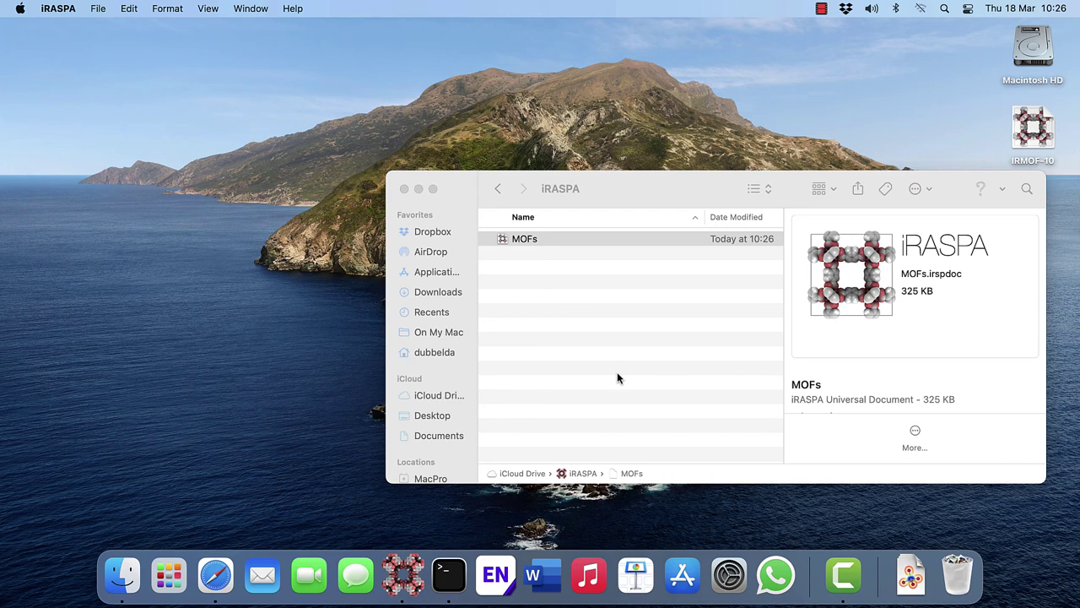
- Create a new empty workspace via File > New > Workspace, then open the iRASPA menu
left_click(99, 10)
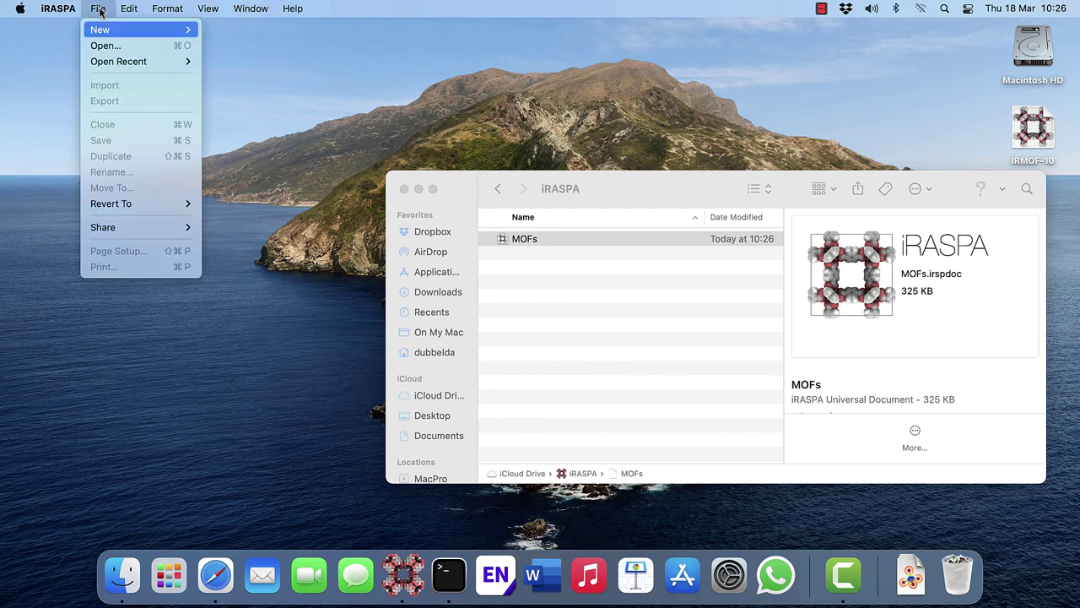
mouse_move(139, 29)
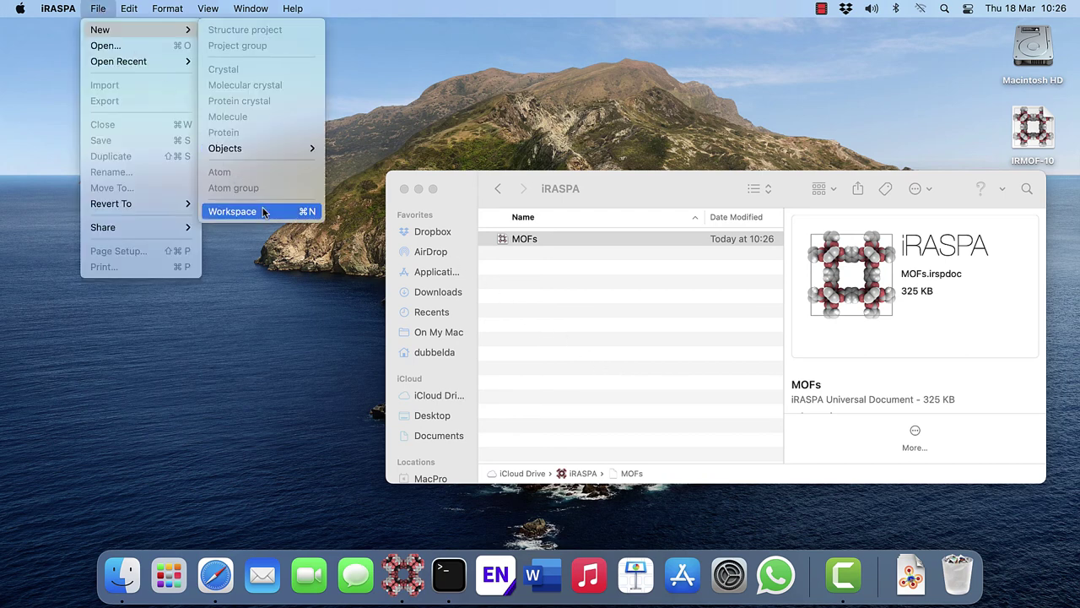
left_click(262, 212)
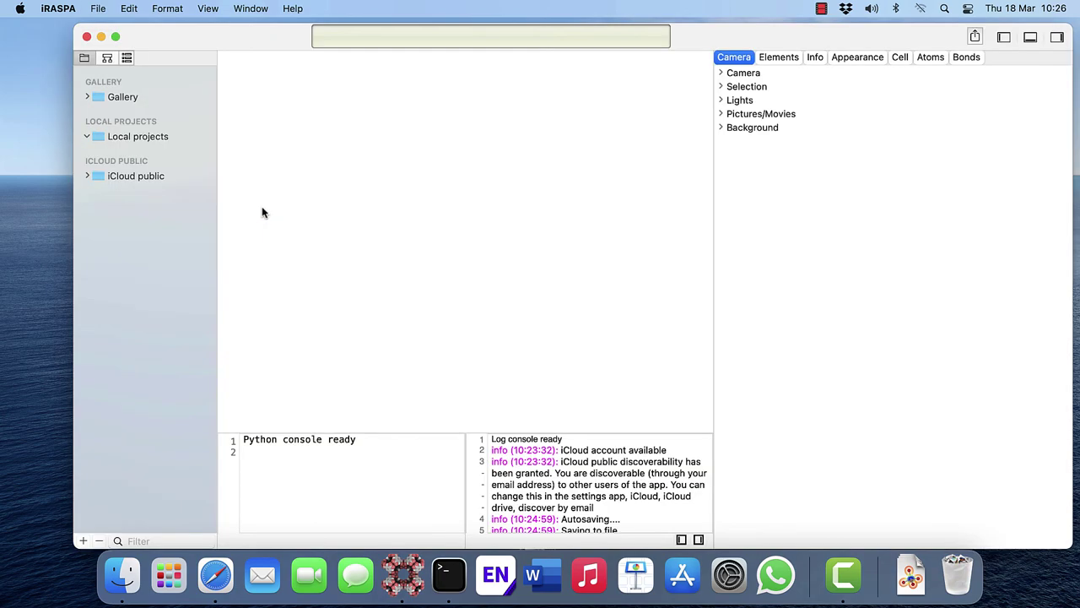
left_click(61, 10)
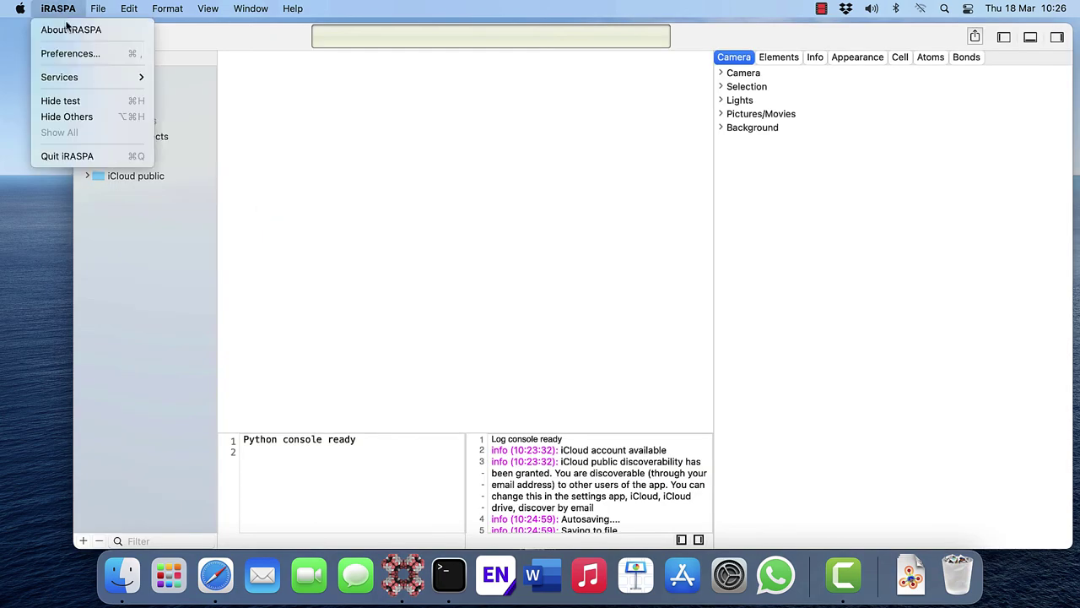
left_click(108, 158)
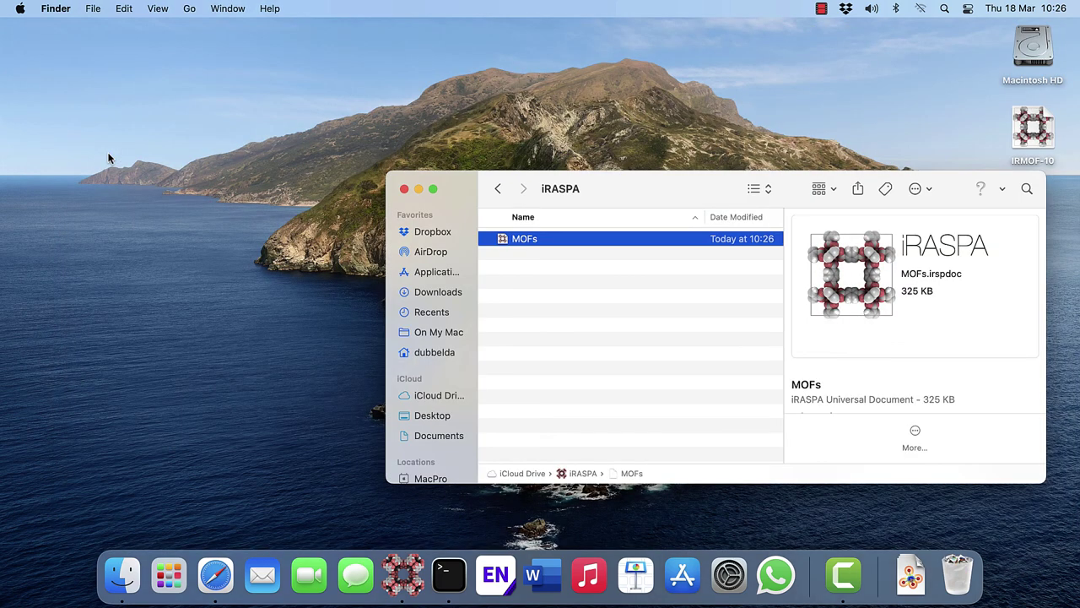